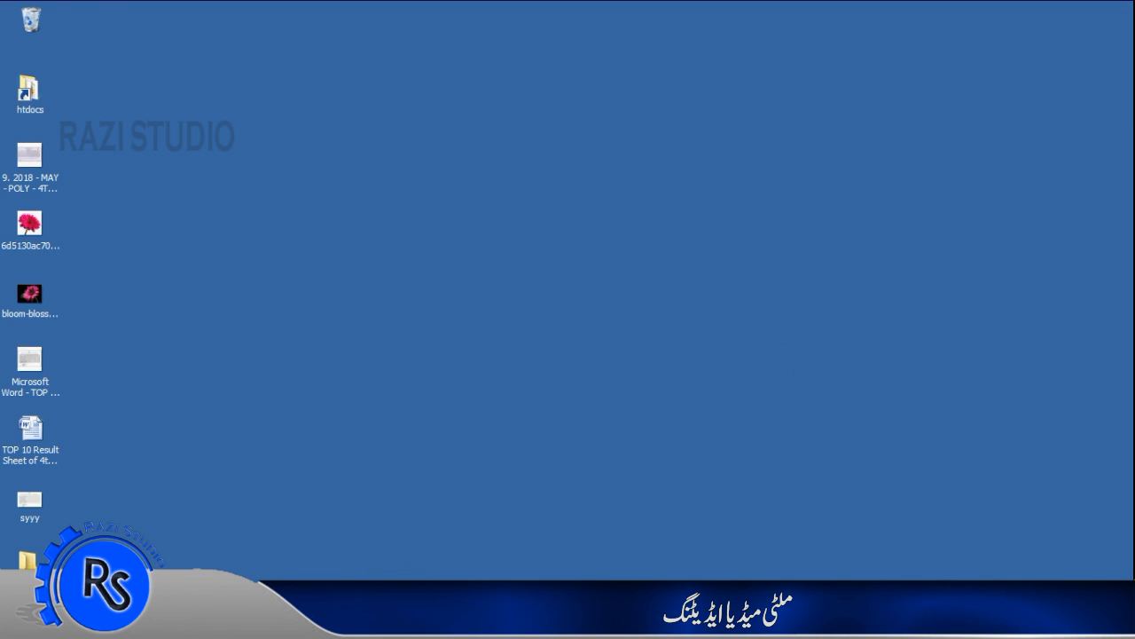
Switch to InPage and highlight the ninth topic, on using the drawing tools, in the contents table.
{"action": "left_click", "coordinate": [393, 621]}
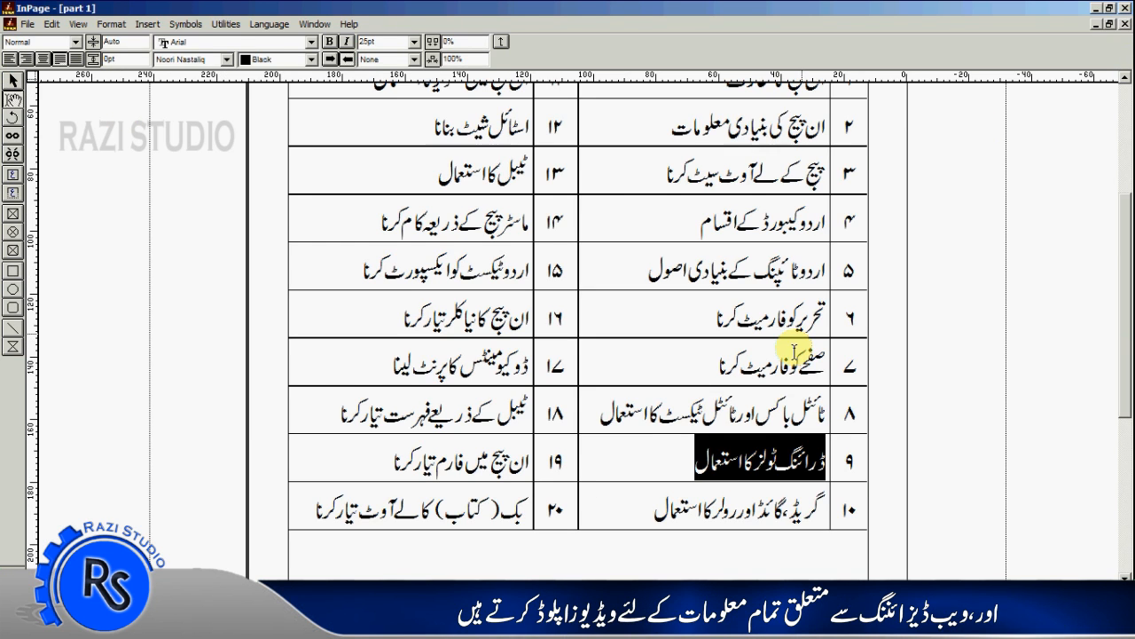
{"action": "left_click", "coordinate": [687, 470]}
{"action": "left_click_drag", "start_coordinate": [825, 462], "coordinate": [683, 470]}
{"action": "left_click", "coordinate": [683, 470]}
{"action": "mouse_move", "coordinate": [825, 462]}
{"action": "left_mouse_down"}
{"action": "mouse_move", "coordinate": [701, 461]}
{"action": "mouse_move", "coordinate": [829, 466]}
{"action": "left_mouse_up"}
{"action": "left_click", "coordinate": [710, 461]}
{"action": "left_click", "coordinate": [701, 461]}
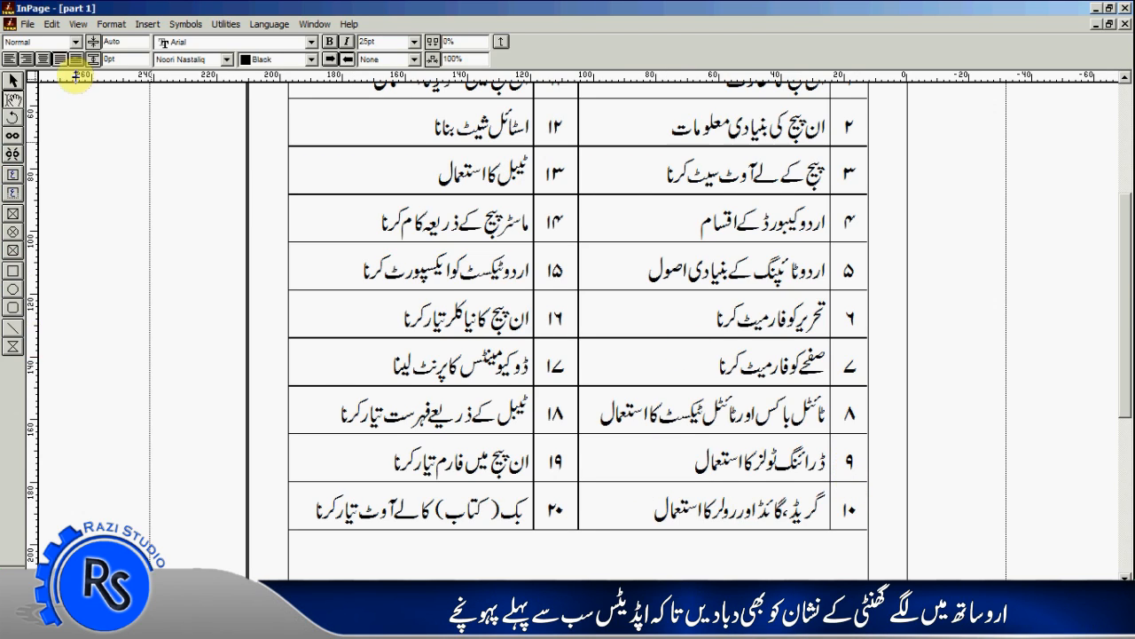
Create a new A4 portrait document with right-to-left direction and an automatic text box.
{"action": "left_click", "coordinate": [27, 24]}
{"action": "left_click", "coordinate": [44, 40]}
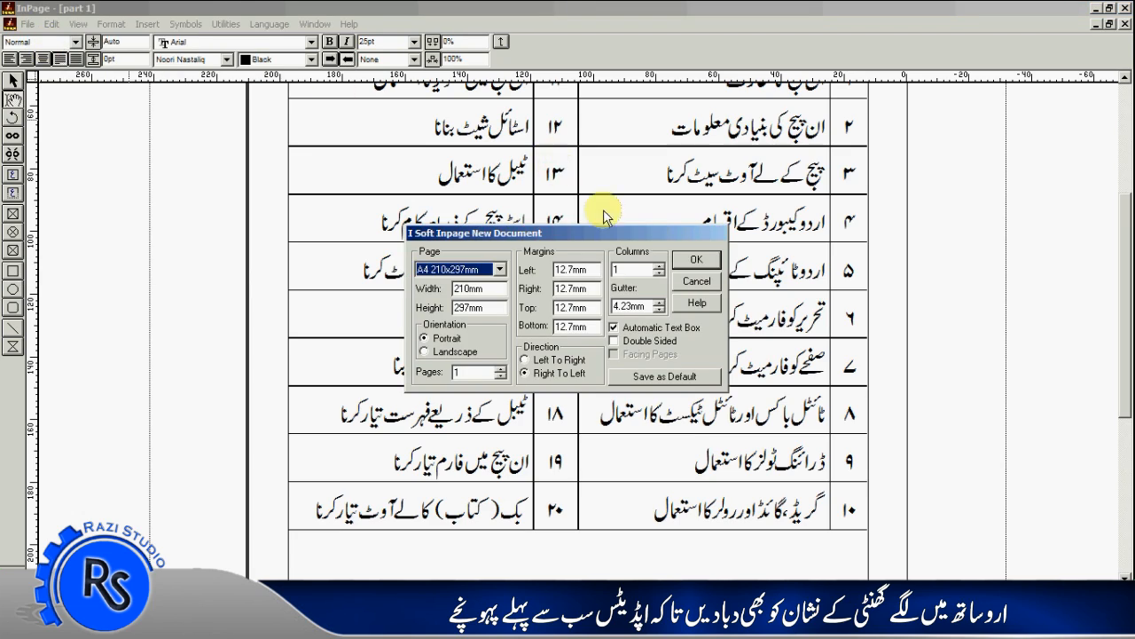
{"action": "left_click", "coordinate": [690, 259]}
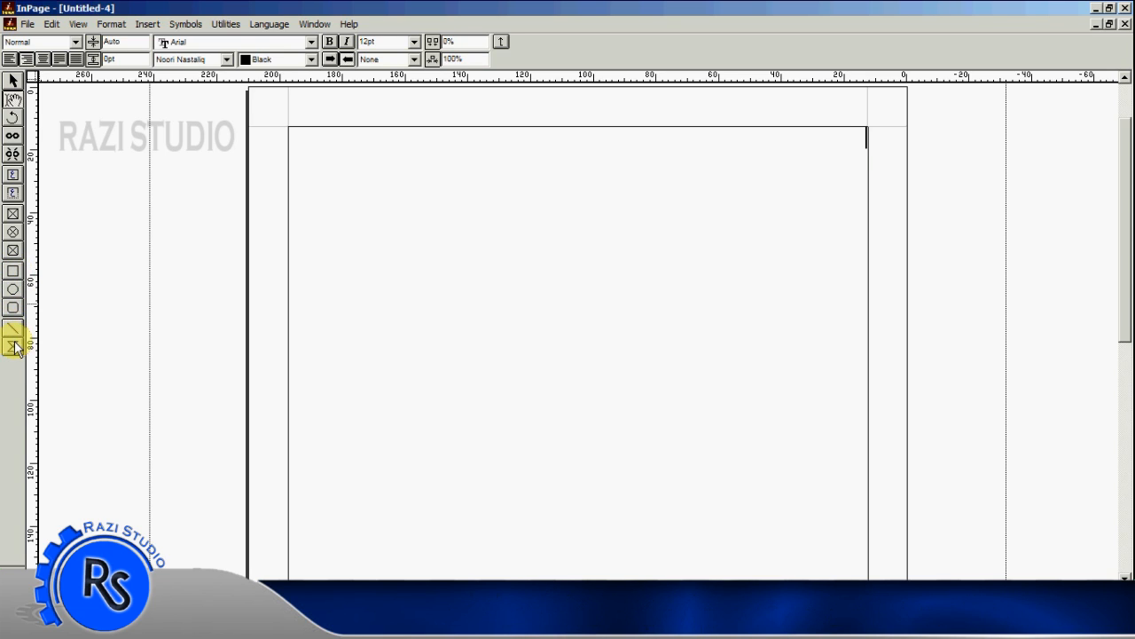
Draw a rectangle about 60 mm wide and 44 mm high, and move it to about 64 mm horizontally and 19 mm vertically.
{"action": "left_click", "coordinate": [13, 275]}
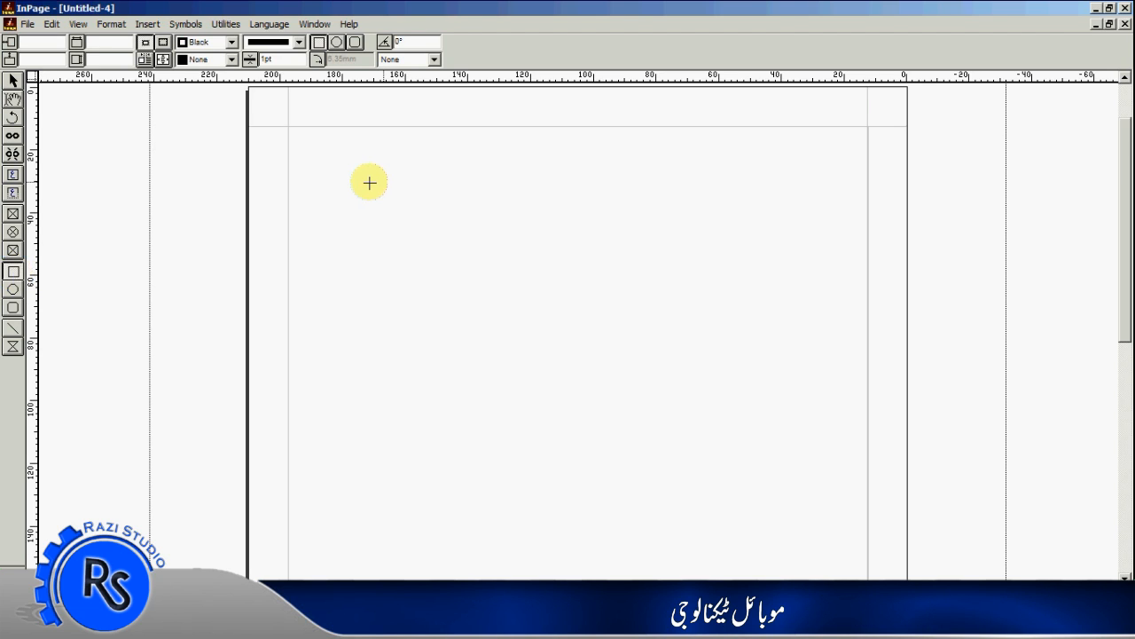
{"action": "left_click_drag", "start_coordinate": [365, 184], "coordinate": [551, 324]}
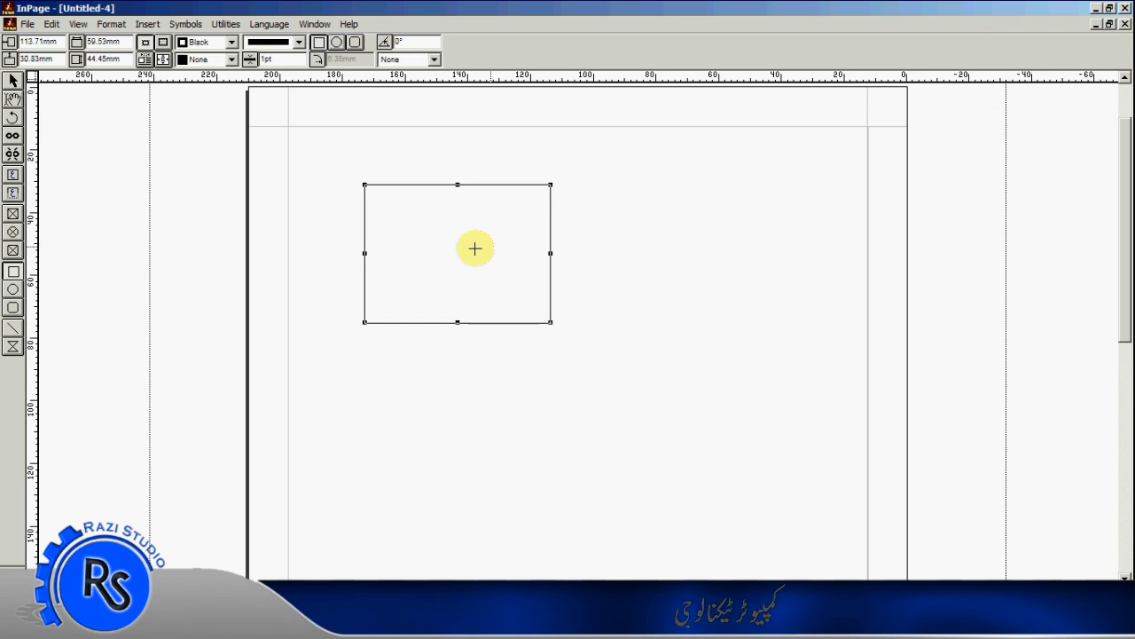
{"action": "left_click", "coordinate": [13, 83]}
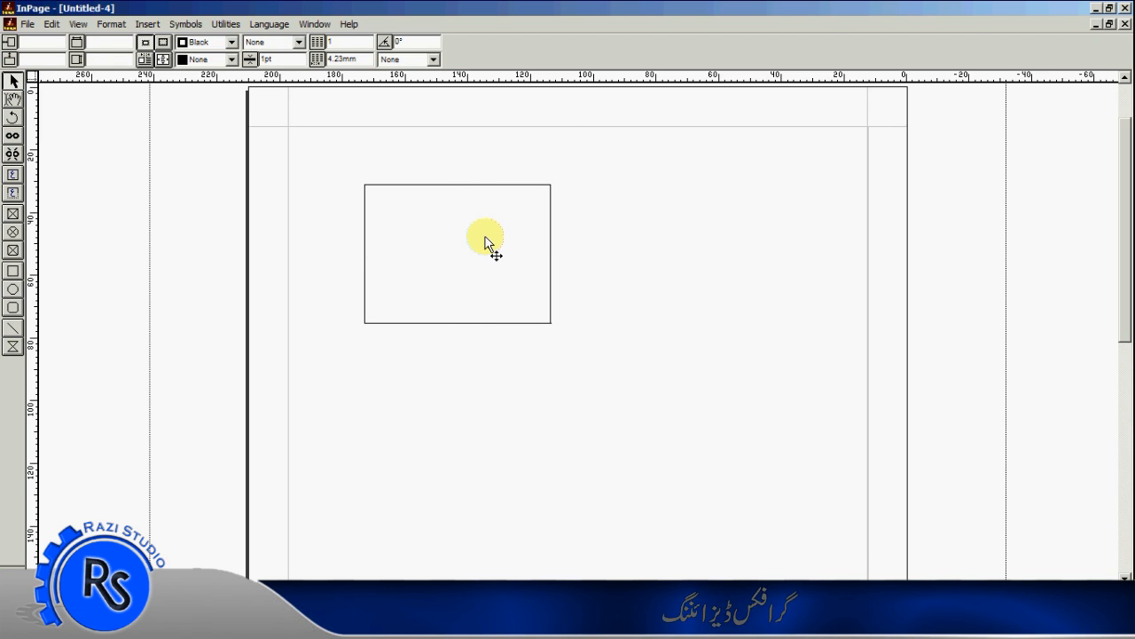
{"action": "left_click_drag", "start_coordinate": [473, 184], "coordinate": [564, 184]}
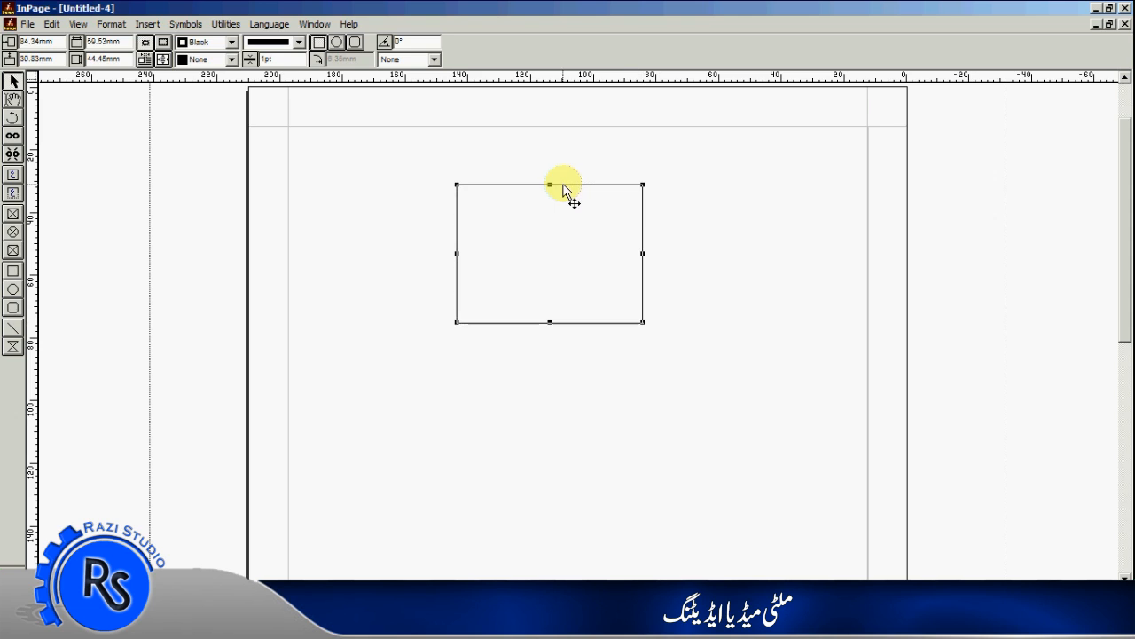
{"action": "left_click", "coordinate": [448, 176]}
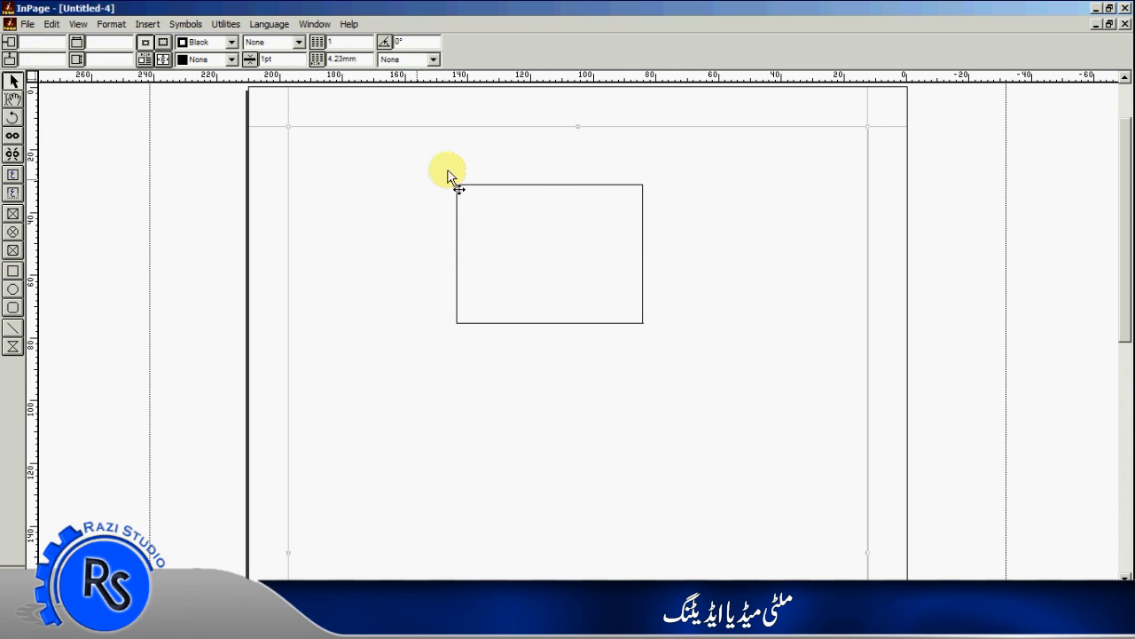
{"action": "left_click", "coordinate": [527, 185]}
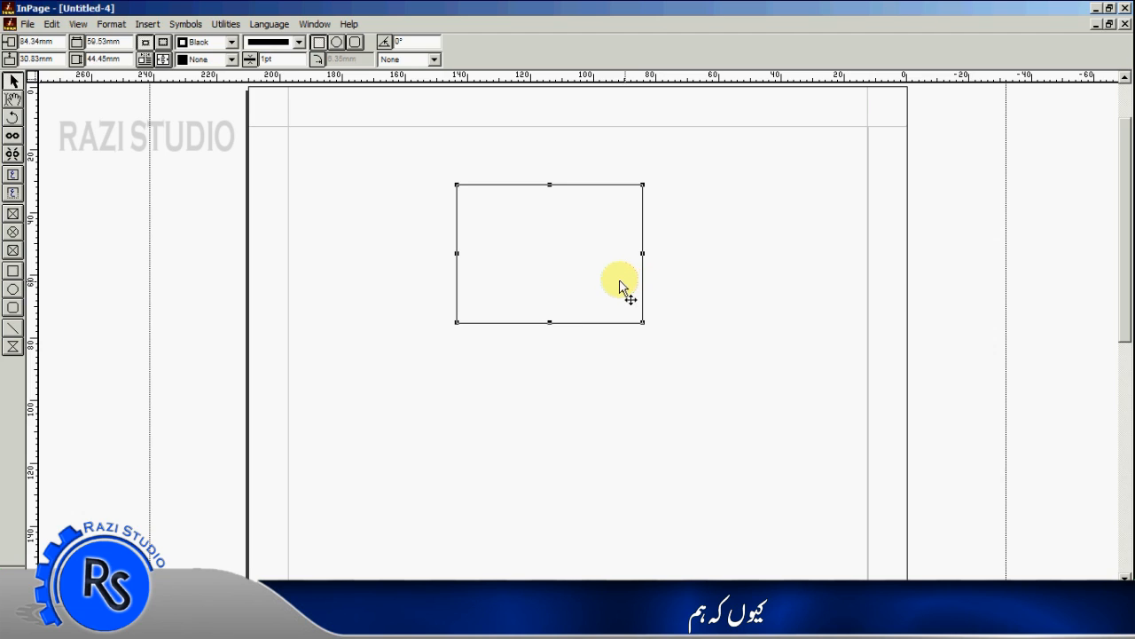
{"action": "left_click_drag", "start_coordinate": [590, 279], "coordinate": [653, 242]}
Give the rectangle a diamond-and-dot border with a thickness of 6 pt.
{"action": "left_click", "coordinate": [301, 41]}
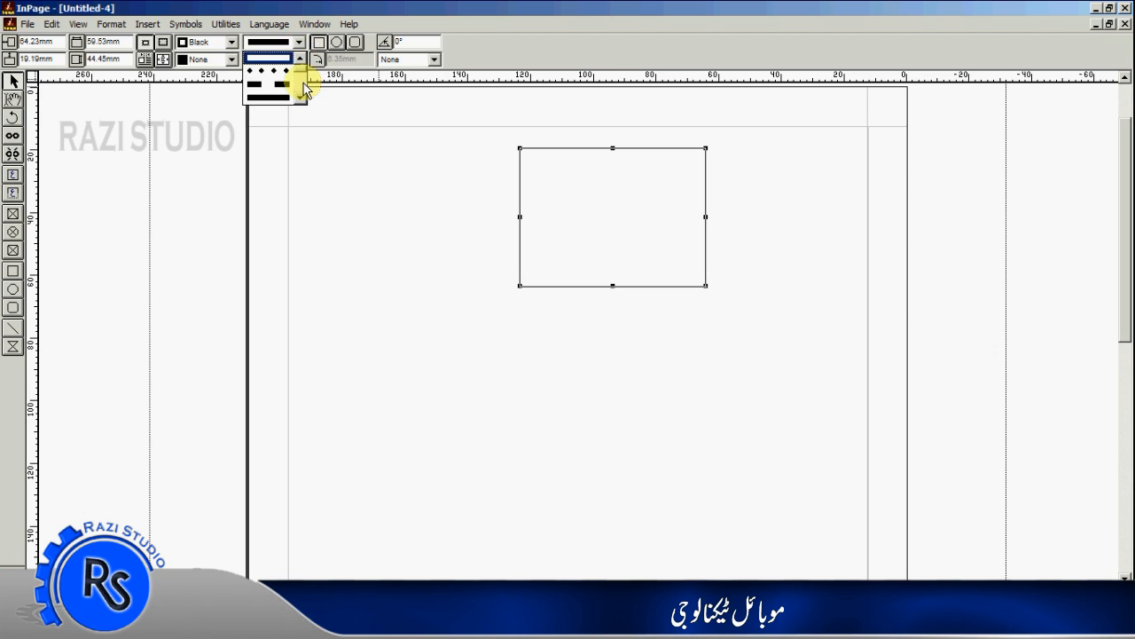
{"action": "left_click", "coordinate": [300, 99]}
{"action": "left_click", "coordinate": [301, 98]}
{"action": "left_click", "coordinate": [301, 99]}
{"action": "left_click", "coordinate": [301, 99]}
{"action": "left_click", "coordinate": [284, 63]}
{"action": "double_click", "coordinate": [284, 63]}
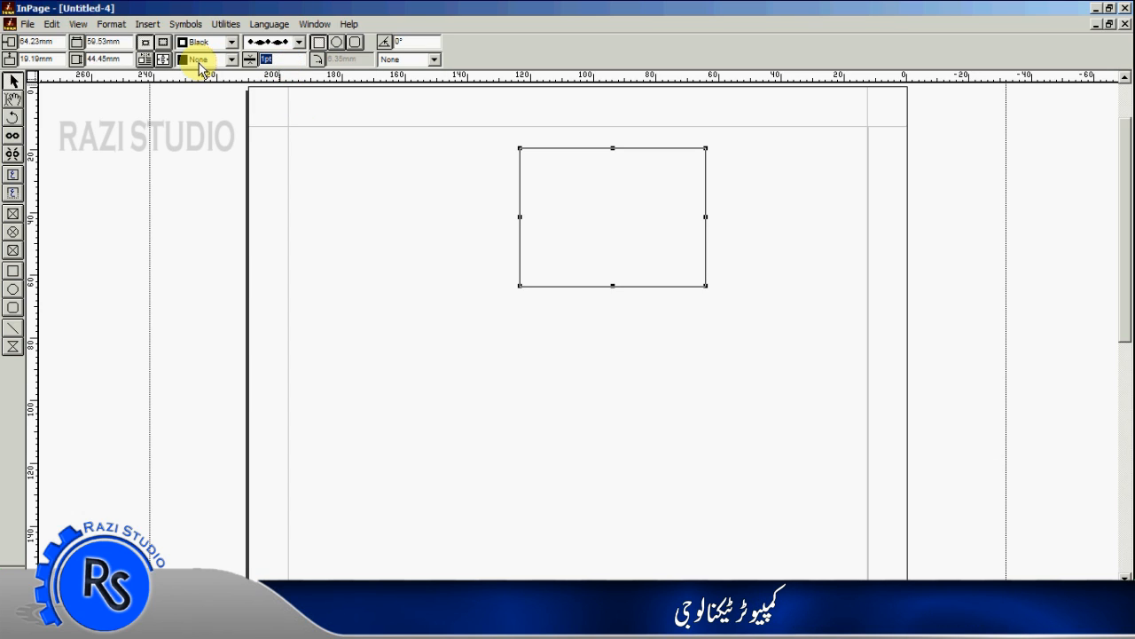
{"action": "key", "text": "Return"}
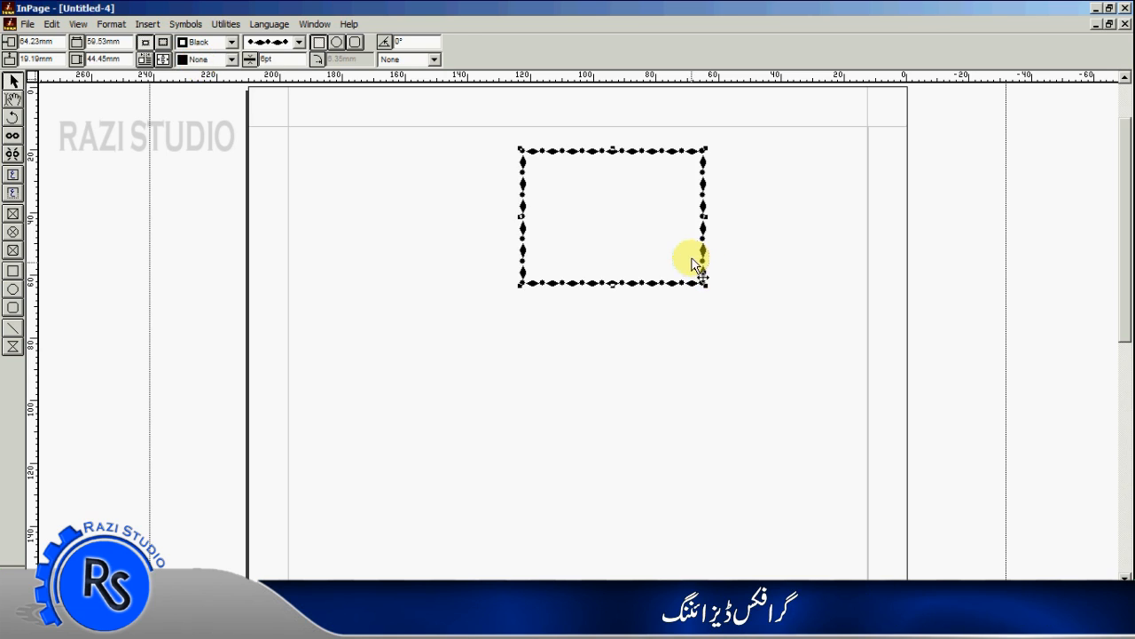
Enlarge the bordered rectangle on both sides and downward to about 114 mm wide and 61 mm high.
{"action": "left_click_drag", "start_coordinate": [704, 217], "coordinate": [831, 217]}
{"action": "left_click_drag", "start_coordinate": [522, 221], "coordinate": [477, 221]}
{"action": "left_click_drag", "start_coordinate": [654, 284], "coordinate": [654, 337]}
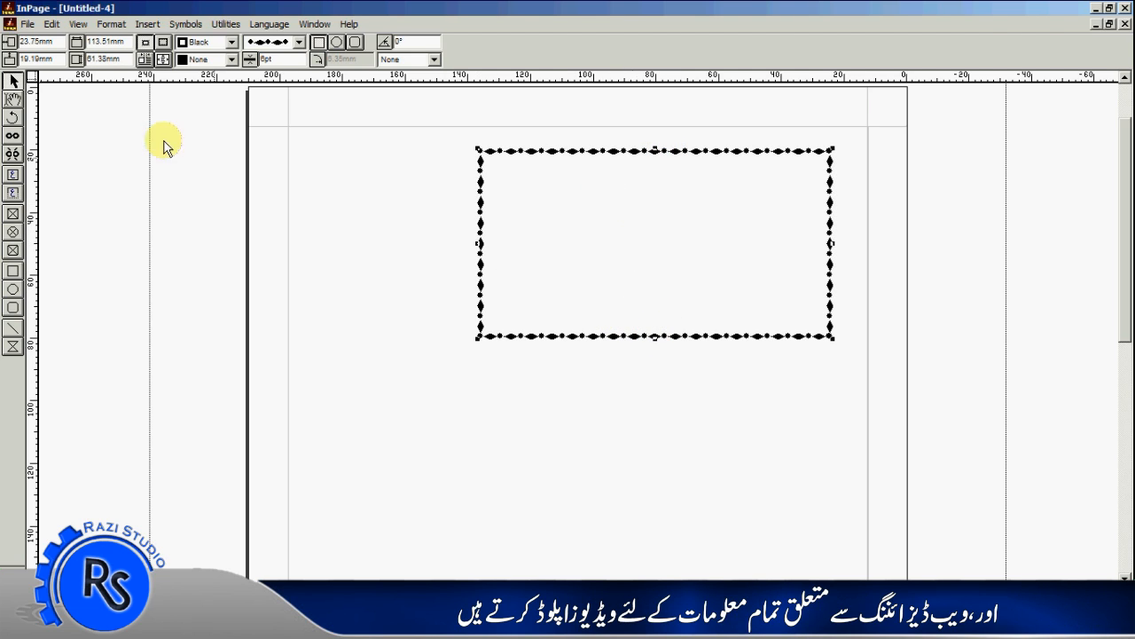
{"action": "left_click", "coordinate": [513, 204]}
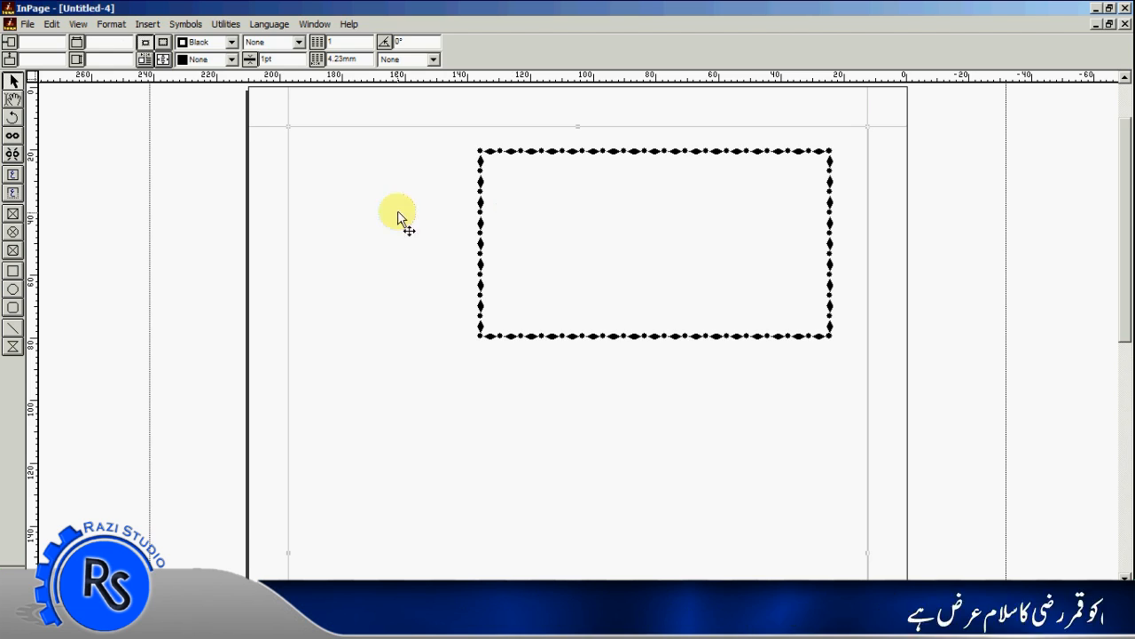
{"action": "left_click", "coordinate": [232, 60]}
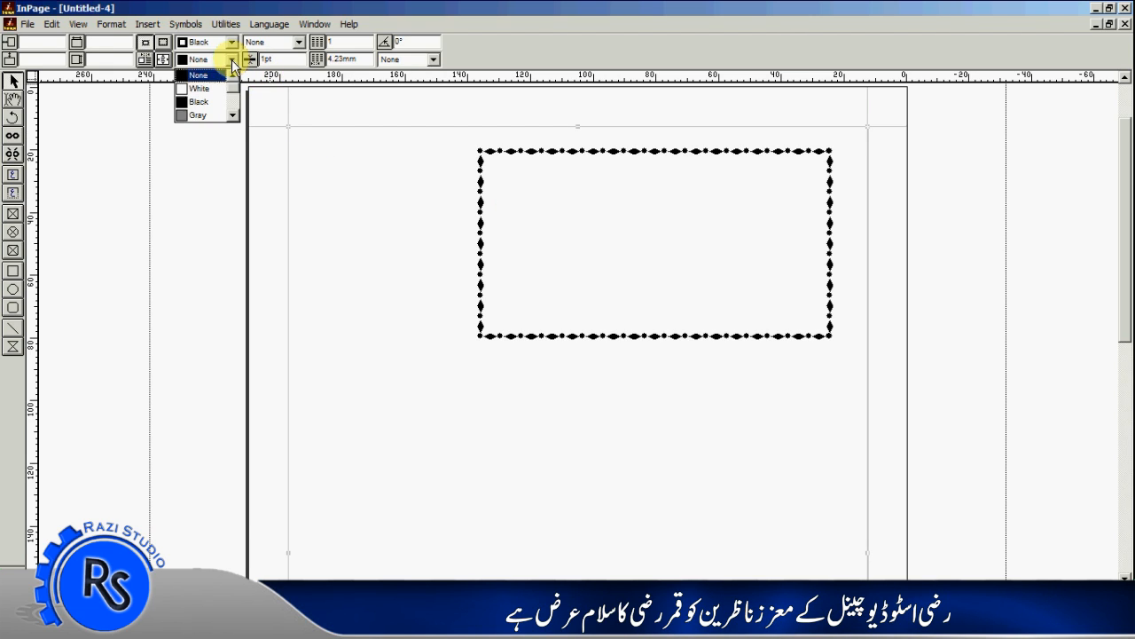
{"action": "left_click", "coordinate": [233, 116]}
{"action": "left_click", "coordinate": [233, 115]}
{"action": "left_click", "coordinate": [199, 101]}
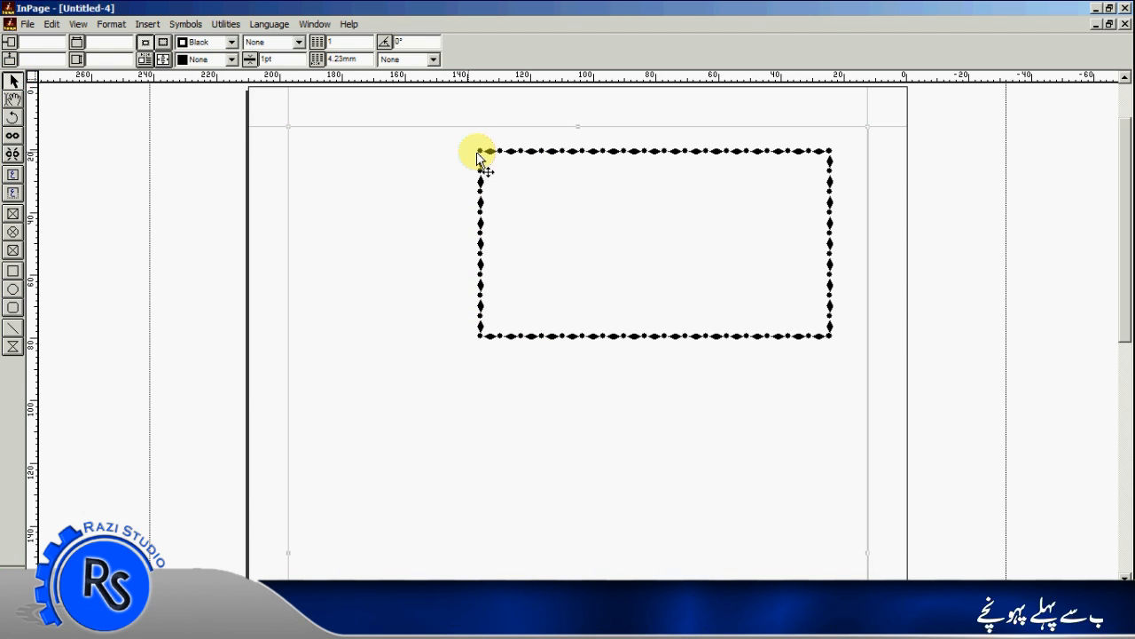
Fill the bordered rectangle with Green.
{"action": "left_click", "coordinate": [481, 158]}
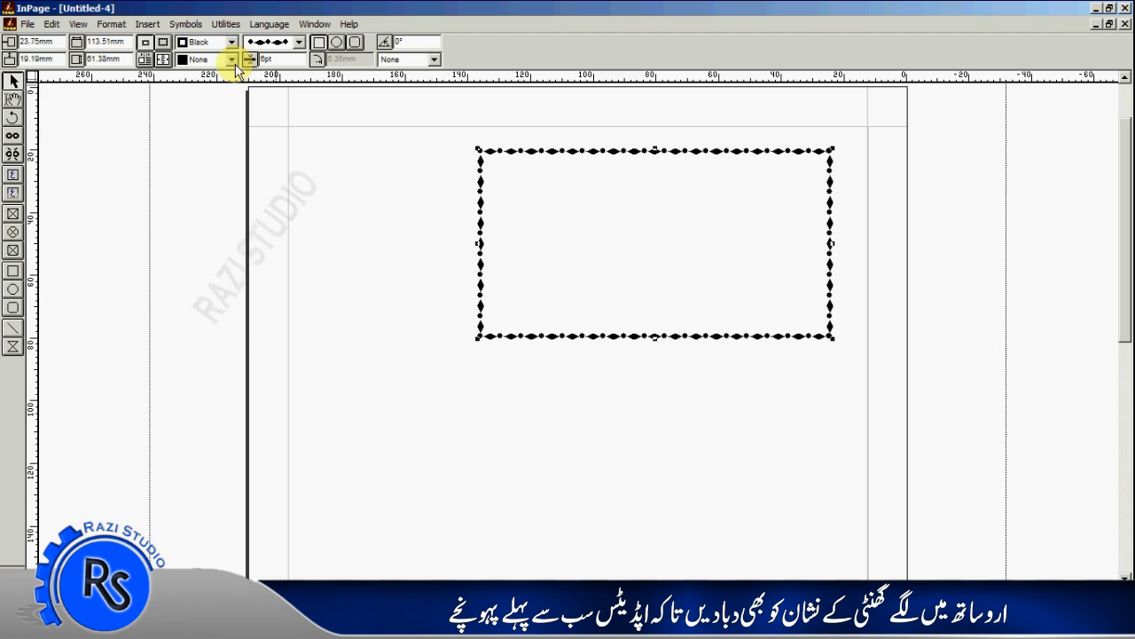
{"action": "left_click", "coordinate": [232, 59]}
{"action": "left_click", "coordinate": [234, 120]}
{"action": "left_click", "coordinate": [233, 120]}
{"action": "left_click", "coordinate": [213, 113]}
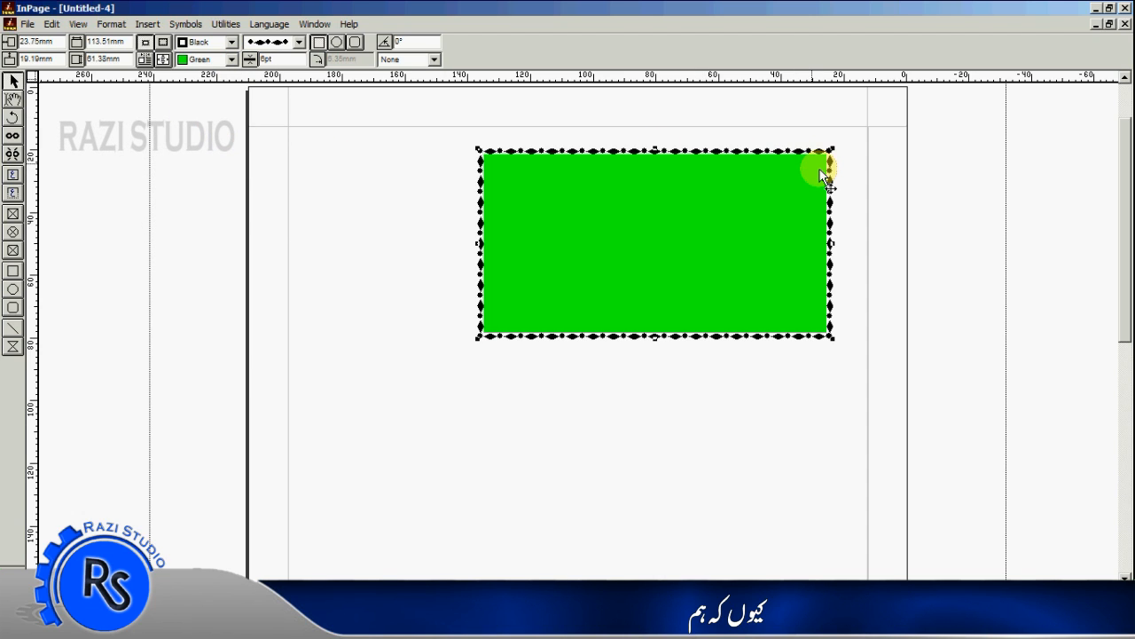
Change the rectangle's border color to Red and deselect it.
{"action": "left_click", "coordinate": [231, 42]}
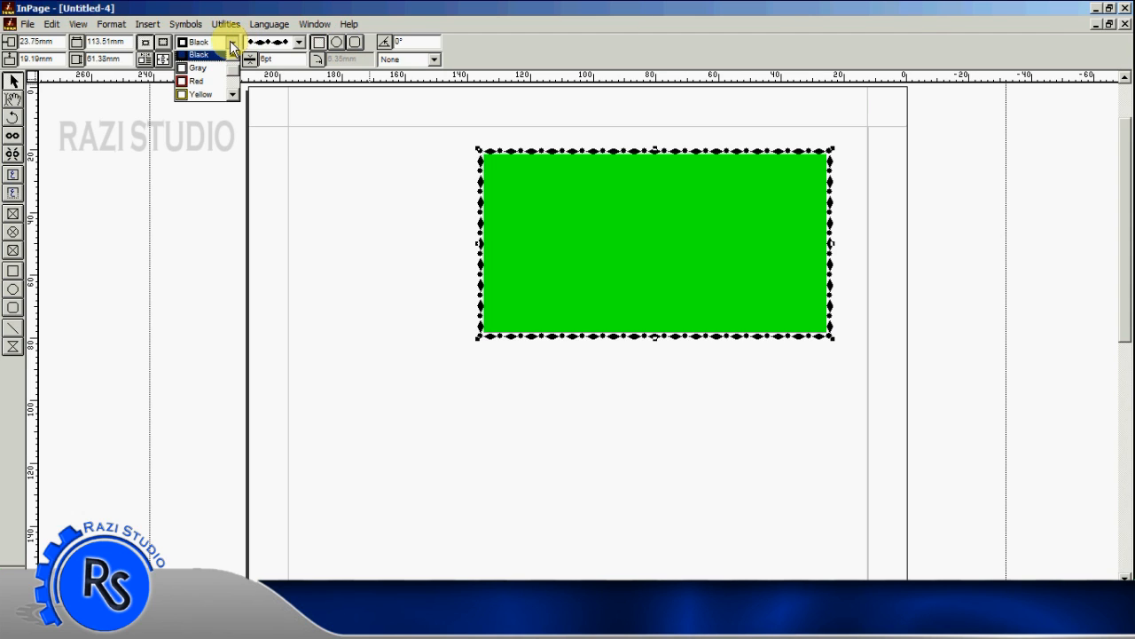
{"action": "left_click", "coordinate": [200, 82]}
{"action": "left_click", "coordinate": [770, 379]}
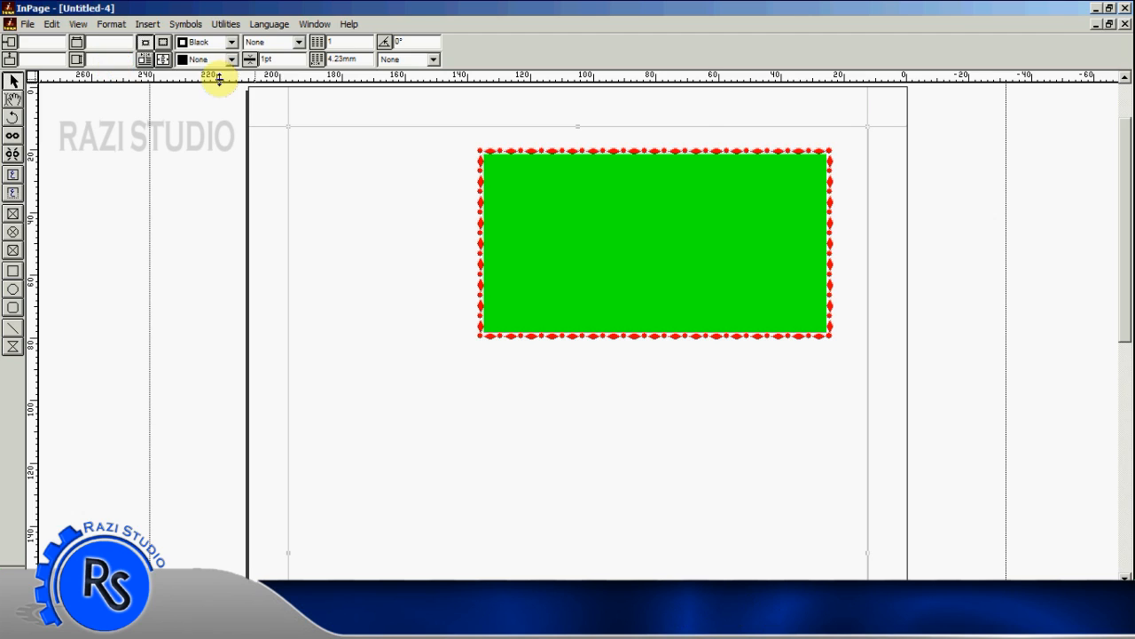
Draw a text box about 109 mm wide and 56 mm high covering the inside of the green rectangle.
{"action": "left_click", "coordinate": [11, 176]}
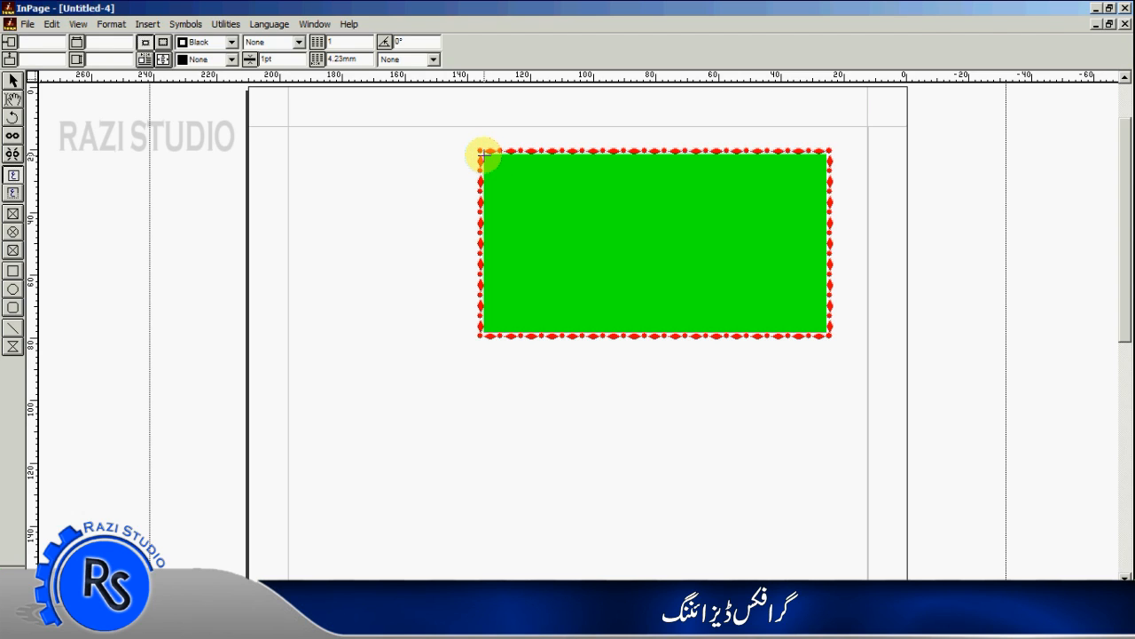
{"action": "left_click_drag", "start_coordinate": [479, 155], "coordinate": [827, 331]}
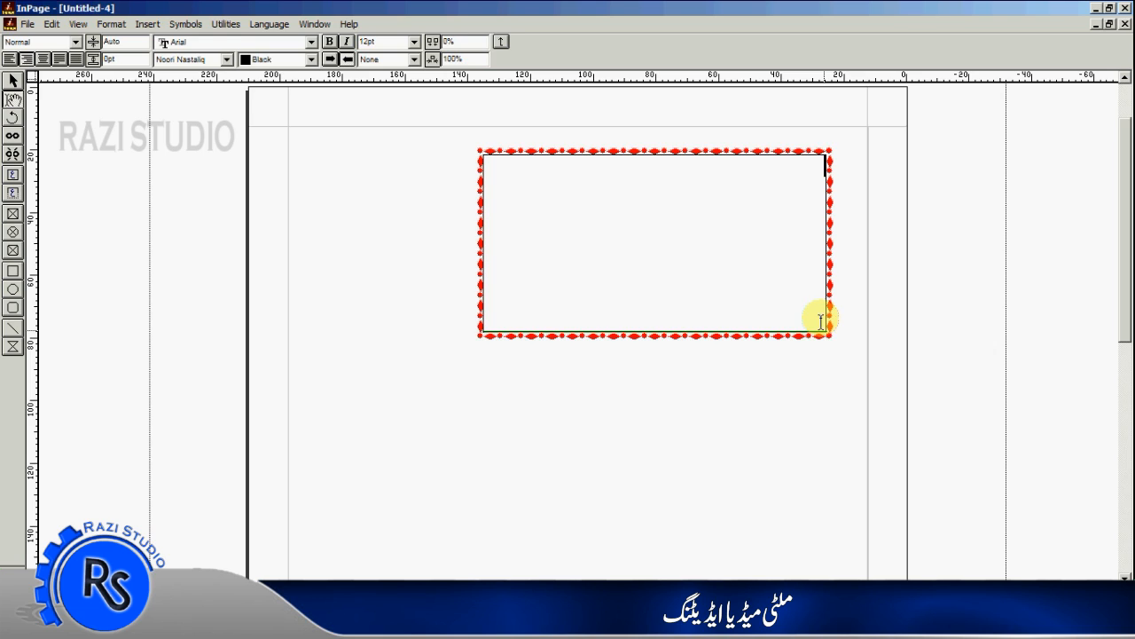
{"action": "left_click", "coordinate": [462, 218]}
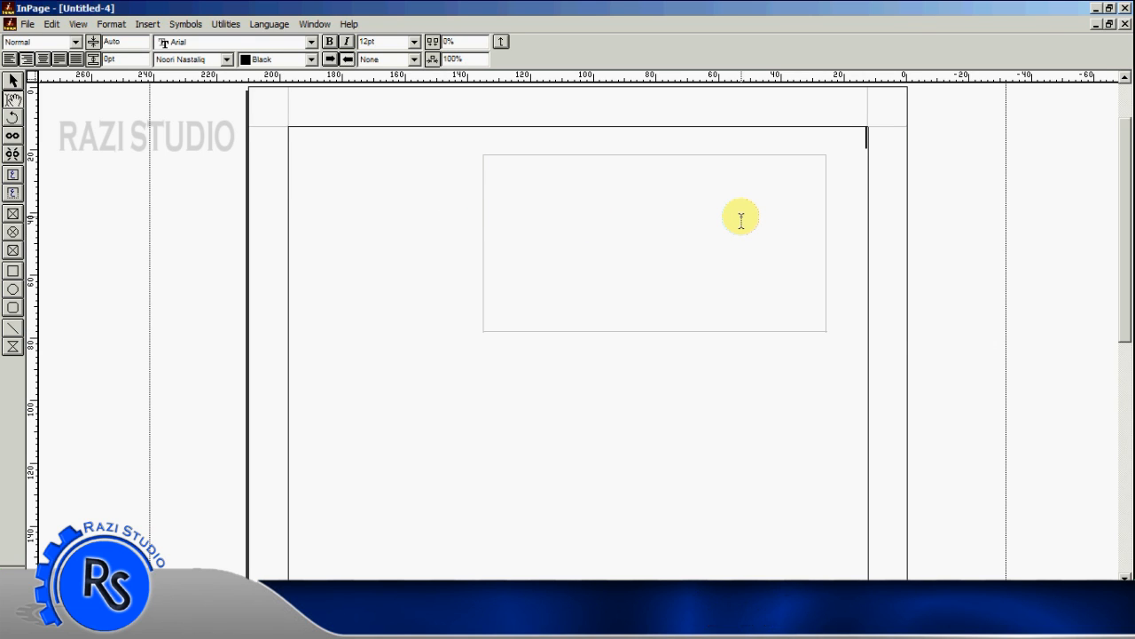
{"action": "left_click", "coordinate": [12, 82]}
{"action": "left_click", "coordinate": [343, 337]}
{"action": "left_click", "coordinate": [654, 294]}
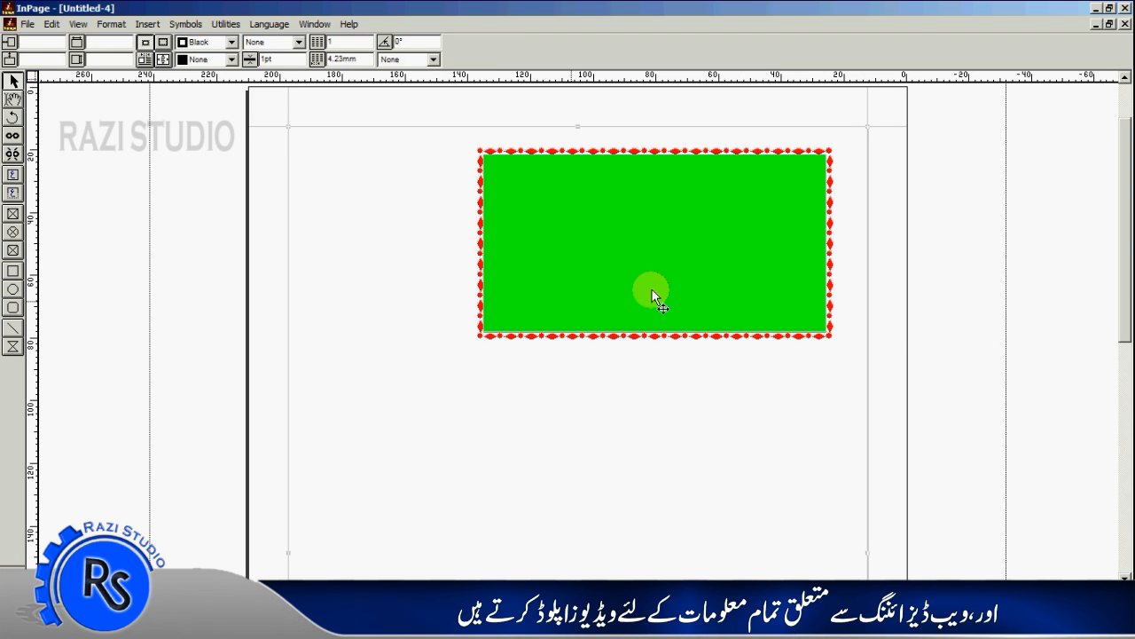
Place the text cursor in the new text box and set the font size to 24 pt.
{"action": "left_click", "coordinate": [12, 100]}
{"action": "left_click", "coordinate": [728, 271]}
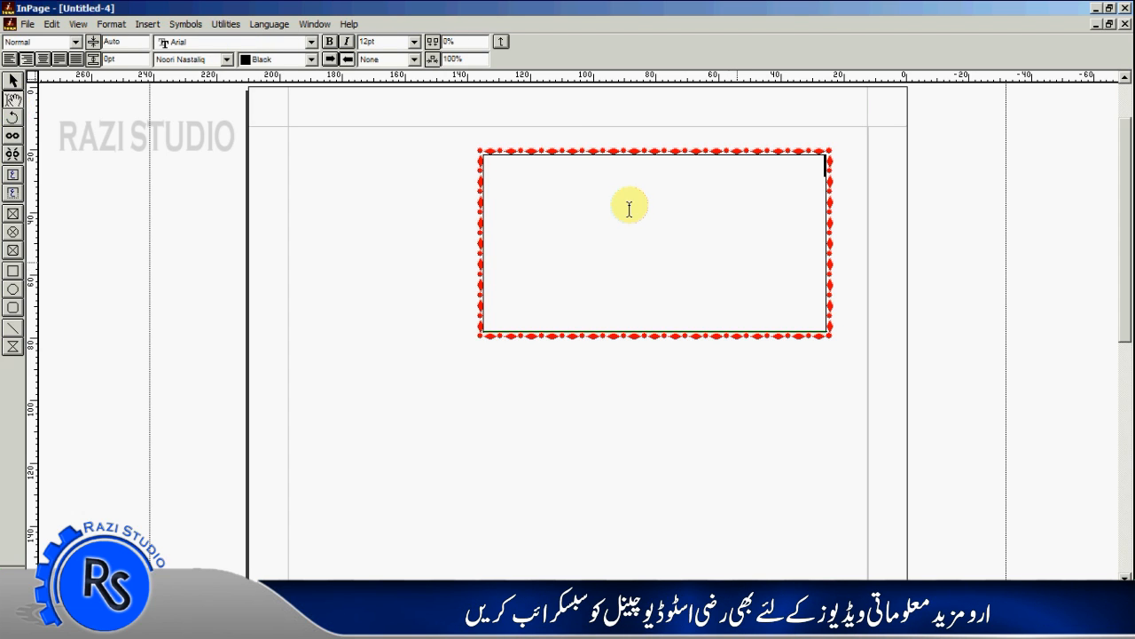
{"action": "left_click", "coordinate": [414, 42]}
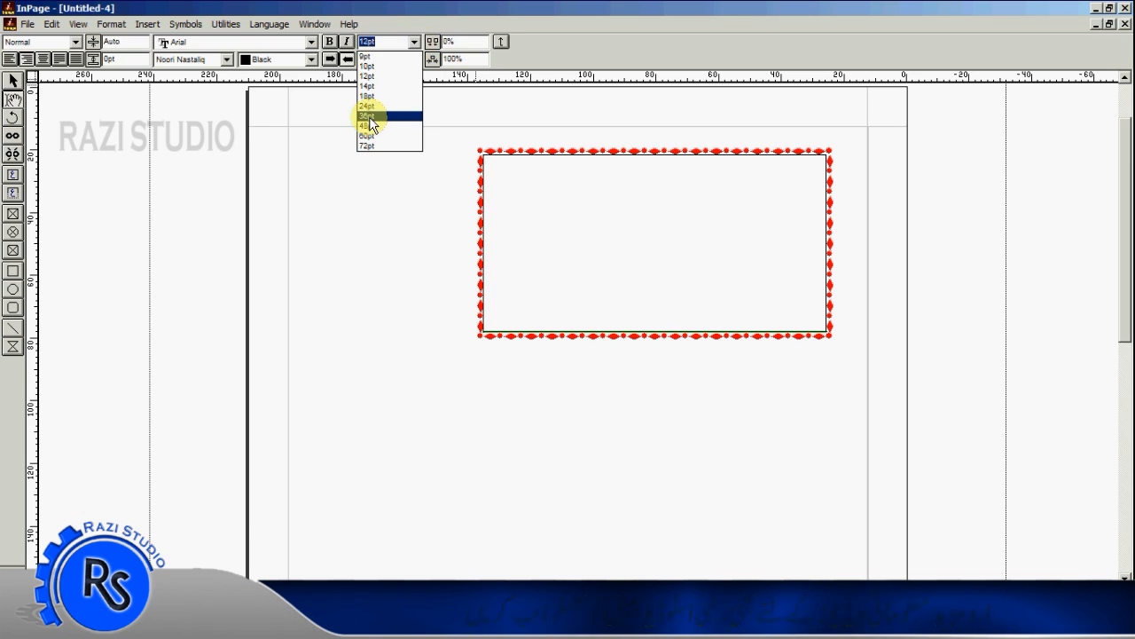
{"action": "left_click", "coordinate": [367, 106]}
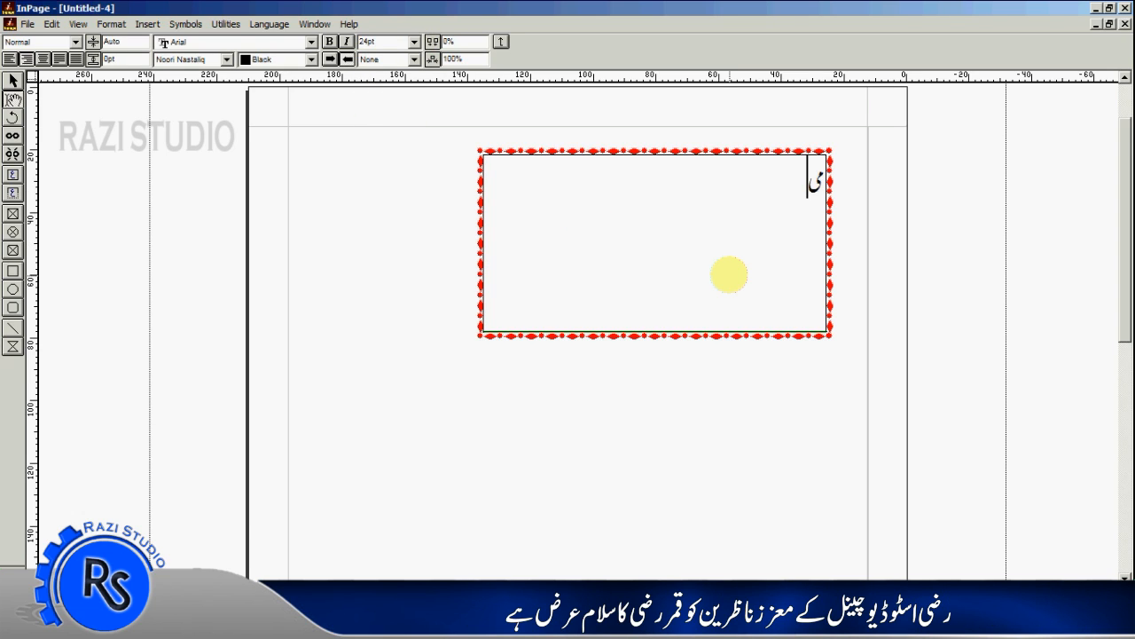
Enter the line "میں مدینہ کیسے جاؤں یہاں اب گزر نہیں ہے" in the text box and force-justify it.
{"action": "type", "text": "ں مدینہ کیسے جاؤں"}
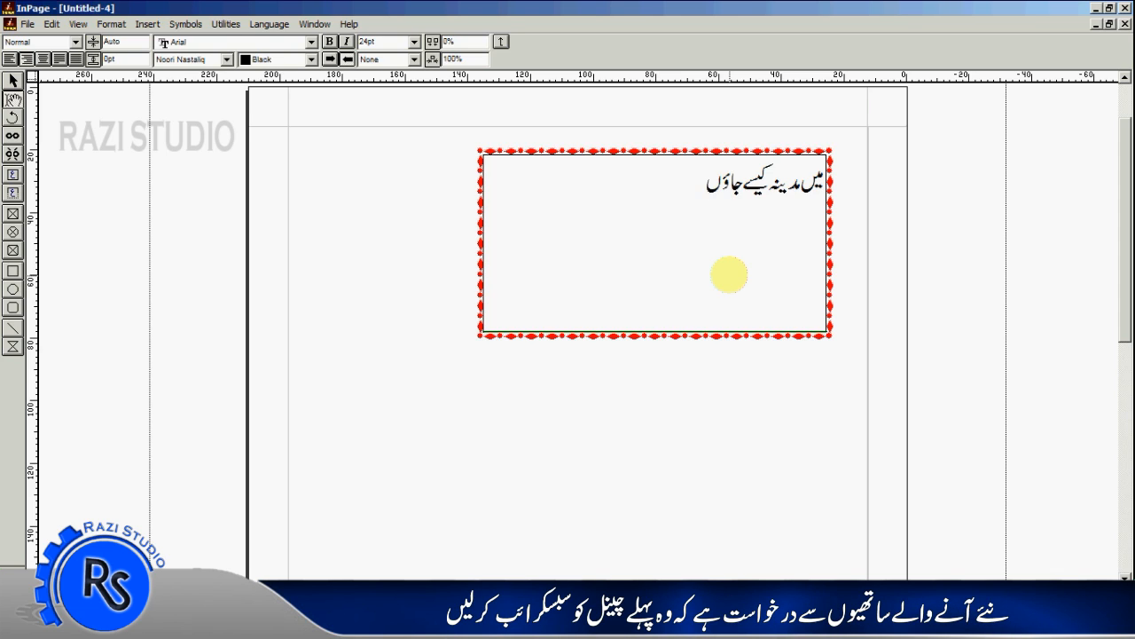
{"action": "type", "text": " یہاں اب گزر نہیں ہے"}
{"action": "key", "text": "ctrl+a"}
{"action": "key", "text": "ctrl+shift+f"}
Add a second line below the first reading "میری جھولیاں ہے خالی میرے پاس زر نہیں ہے".
{"action": "left_click", "coordinate": [493, 185]}
{"action": "left_click", "coordinate": [488, 185]}
{"action": "key", "text": "Return"}
{"action": "type", "text": "میری جھولیاں ہے خ"}
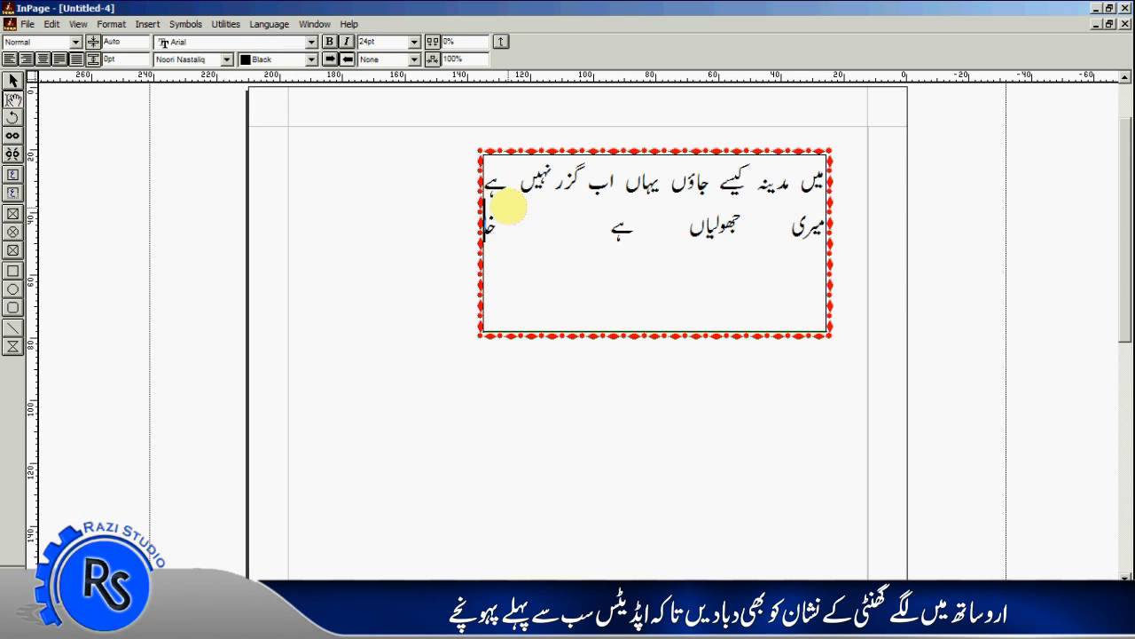
{"action": "type", "text": "الی میرے پاس زر"}
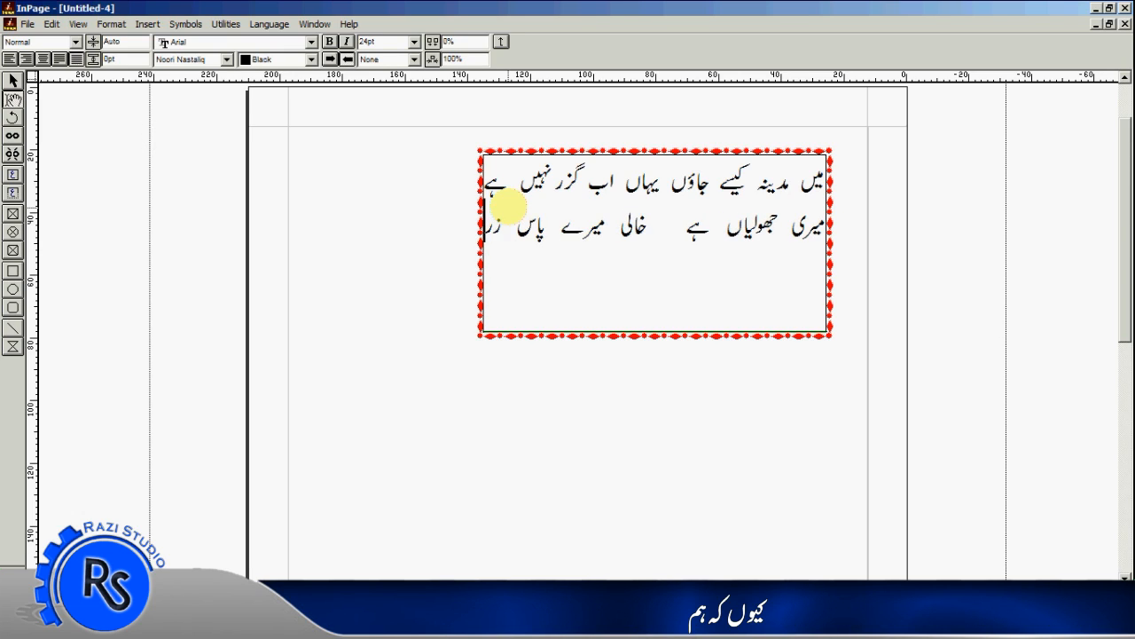
{"action": "type", "text": " نہیں ہے"}
Move the text box down to about 37 mm vertically and shorten it to fit its two lines inside the green rectangle.
{"action": "left_click", "coordinate": [14, 82]}
{"action": "left_click", "coordinate": [645, 187]}
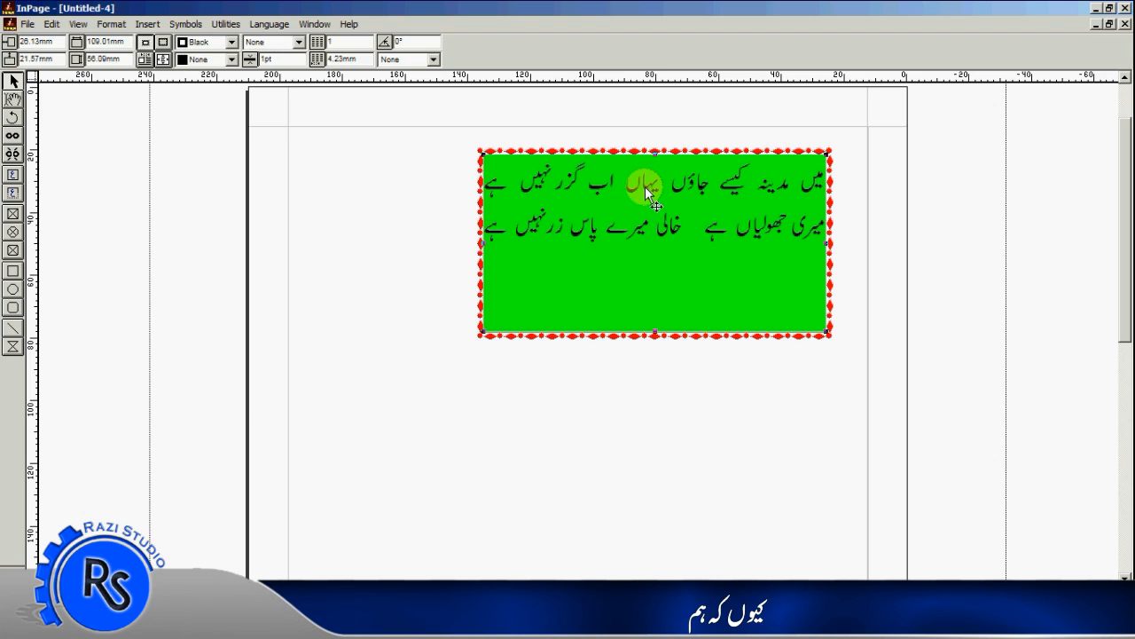
{"action": "left_click_drag", "start_coordinate": [644, 186], "coordinate": [644, 220]}
{"action": "left_click_drag", "start_coordinate": [644, 232], "coordinate": [645, 235]}
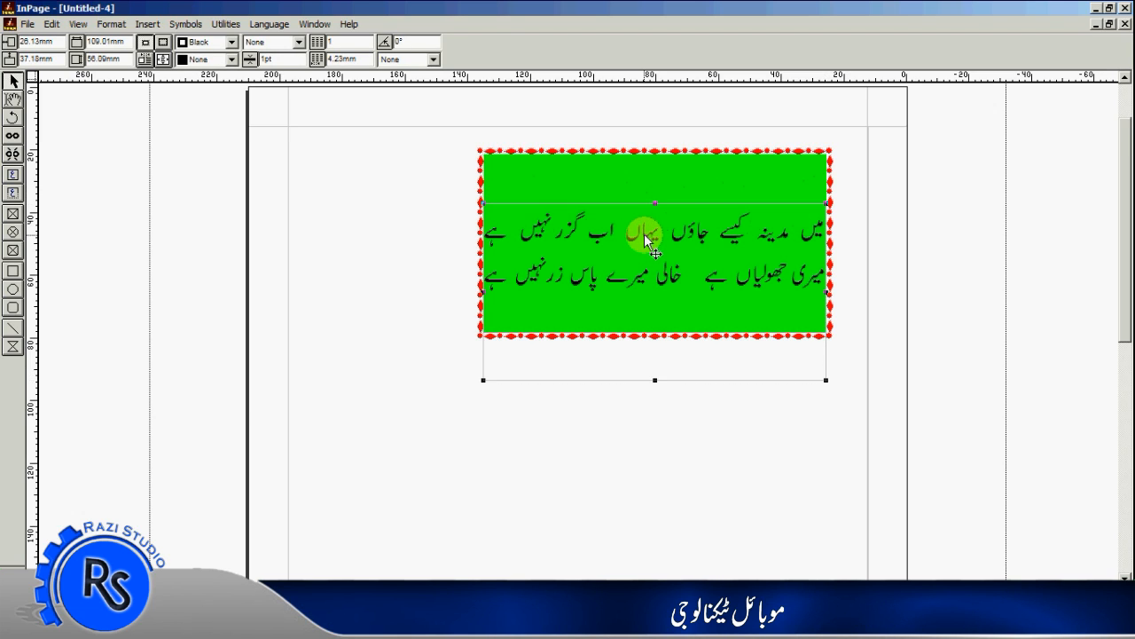
{"action": "left_click_drag", "start_coordinate": [656, 381], "coordinate": [666, 296]}
{"action": "left_click", "coordinate": [643, 425]}
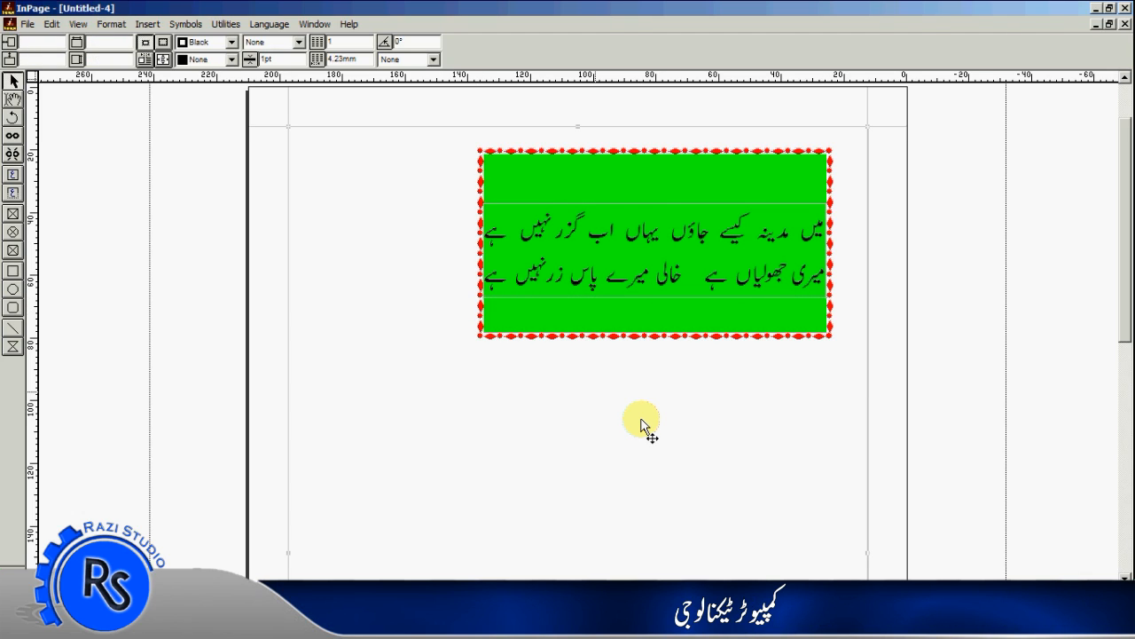
Move the two-line verse text box up to about 35 mm vertically within the green rectangle.
{"action": "left_click", "coordinate": [643, 200]}
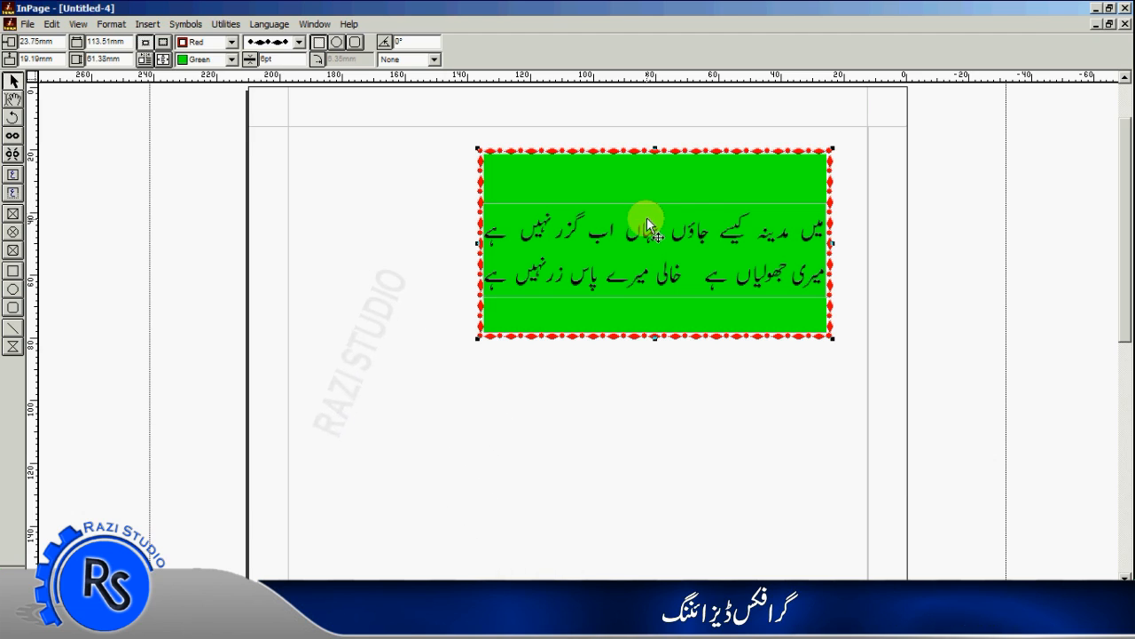
{"action": "left_click", "coordinate": [648, 202]}
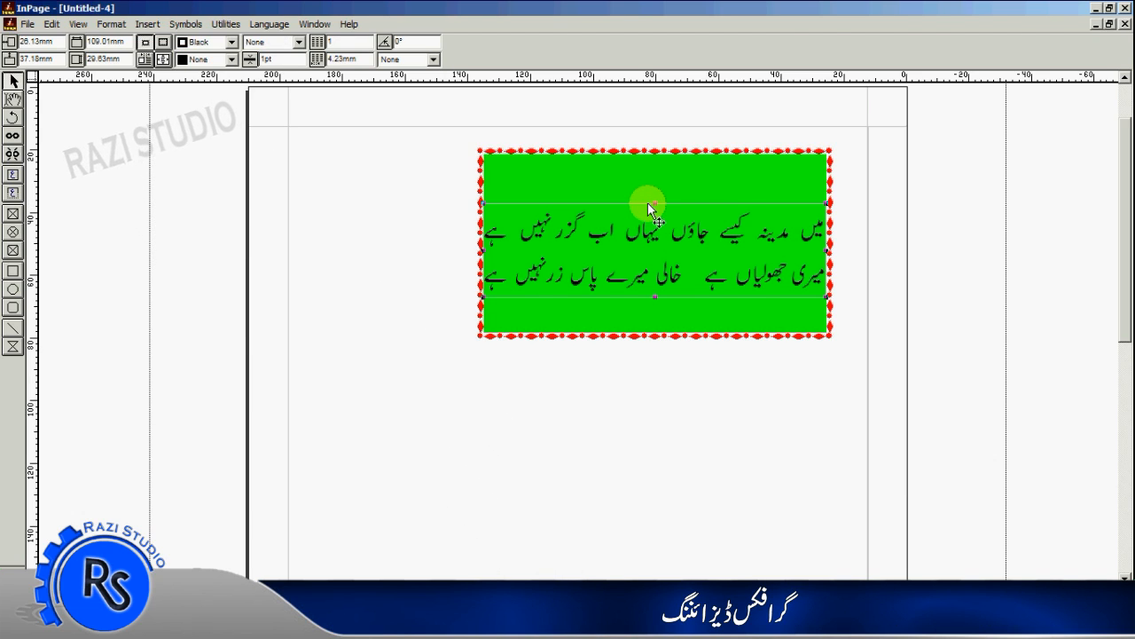
{"action": "left_click_drag", "start_coordinate": [648, 202], "coordinate": [648, 195]}
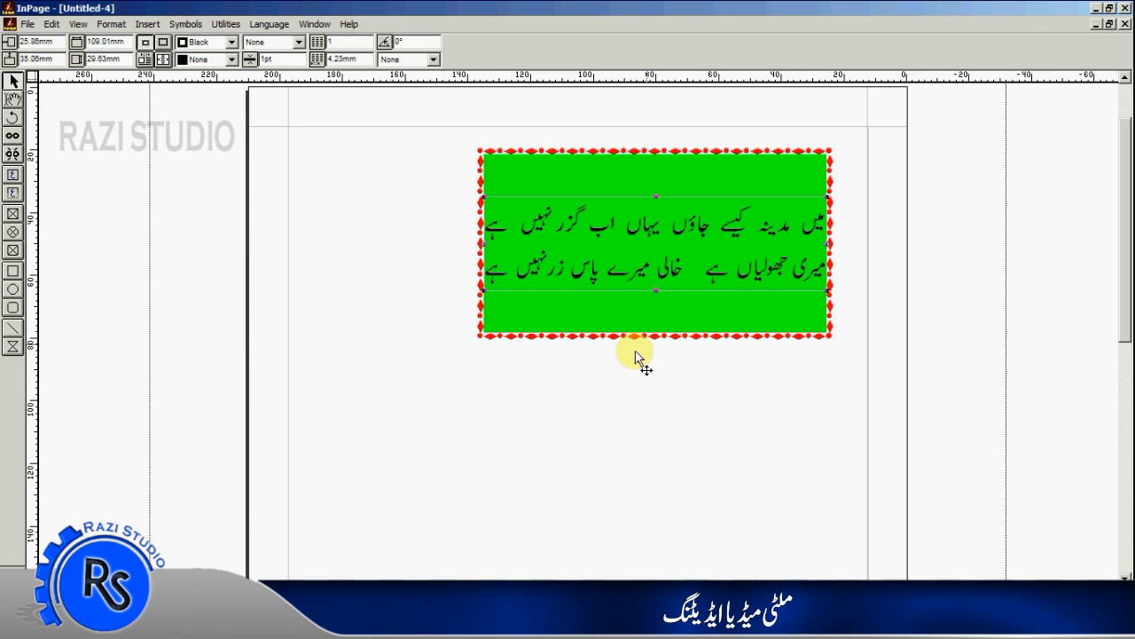
{"action": "left_click", "coordinate": [575, 446]}
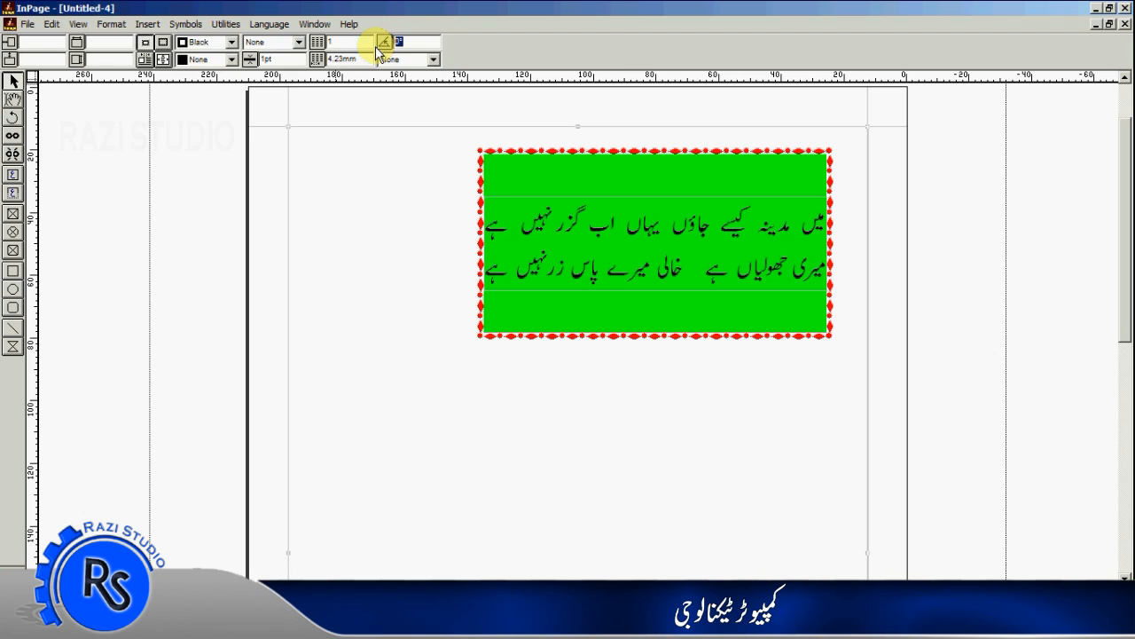
Draw a circle about 45 mm in diameter beside the green rectangle and give it a 4 pt thick-and-thin double-line border.
{"action": "mouse_move", "coordinate": [302, 243]}
{"action": "left_mouse_down"}
{"action": "mouse_move", "coordinate": [434, 355]}
{"action": "mouse_move", "coordinate": [444, 414]}
{"action": "left_mouse_up"}
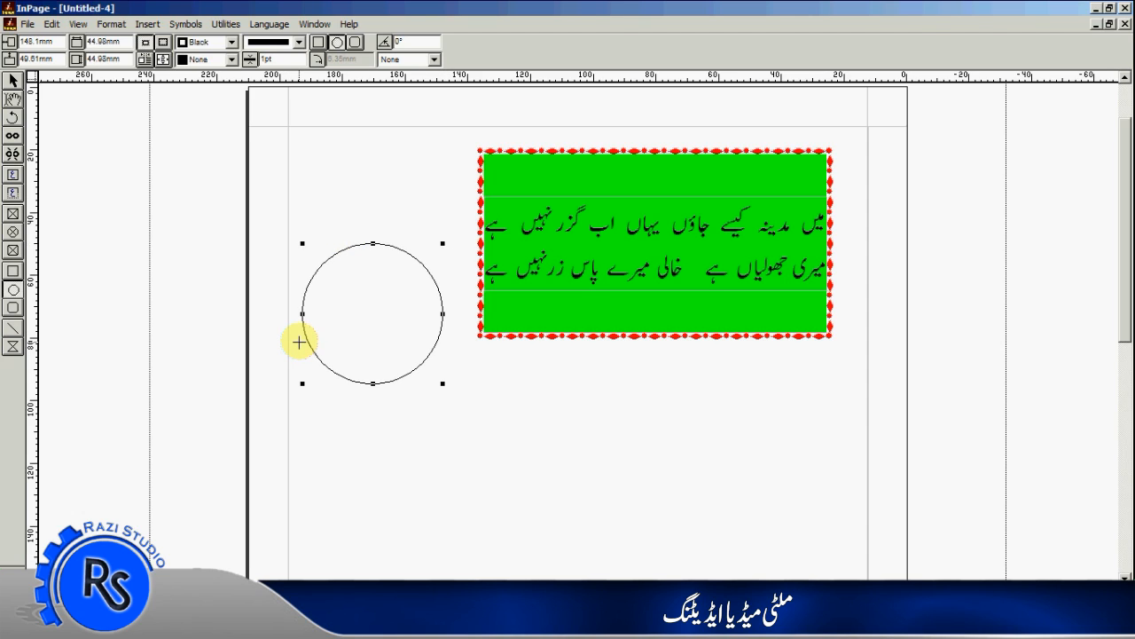
{"action": "left_click", "coordinate": [299, 41]}
{"action": "left_click", "coordinate": [300, 97]}
{"action": "left_click", "coordinate": [299, 98]}
{"action": "left_click", "coordinate": [300, 98]}
{"action": "left_click", "coordinate": [300, 97]}
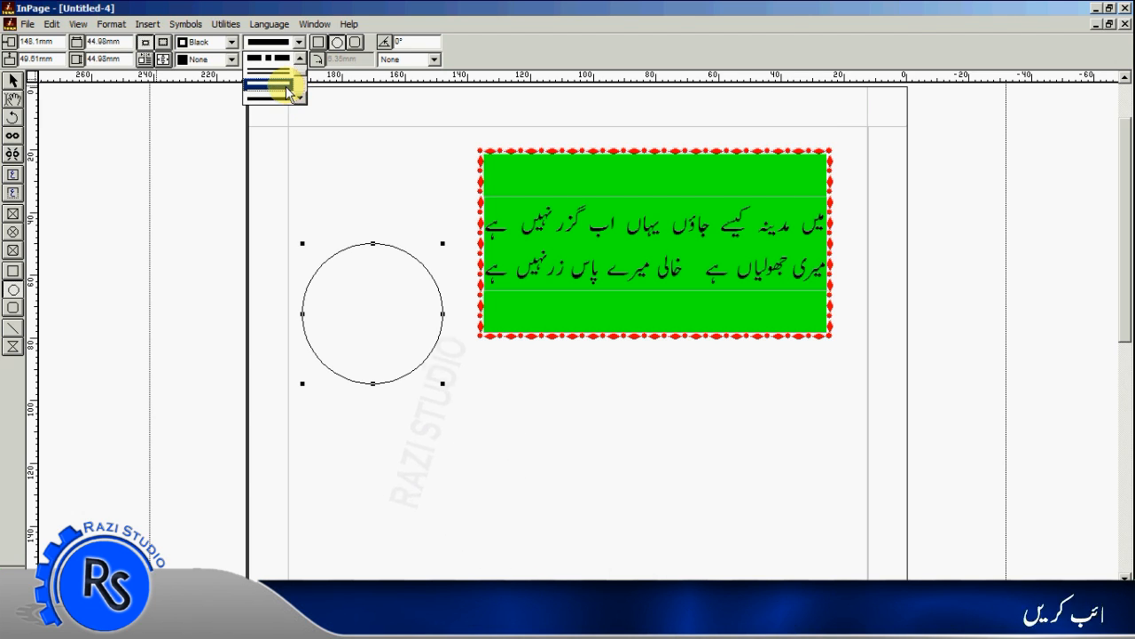
{"action": "left_click", "coordinate": [282, 89]}
{"action": "type", "text": "4"}
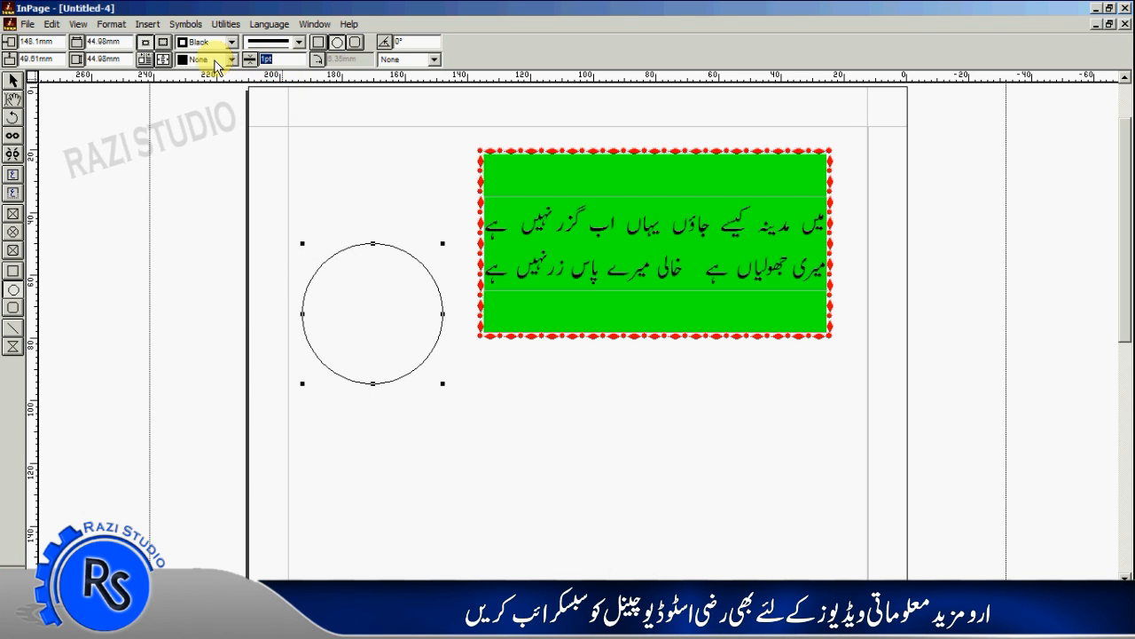
{"action": "key", "text": "Return"}
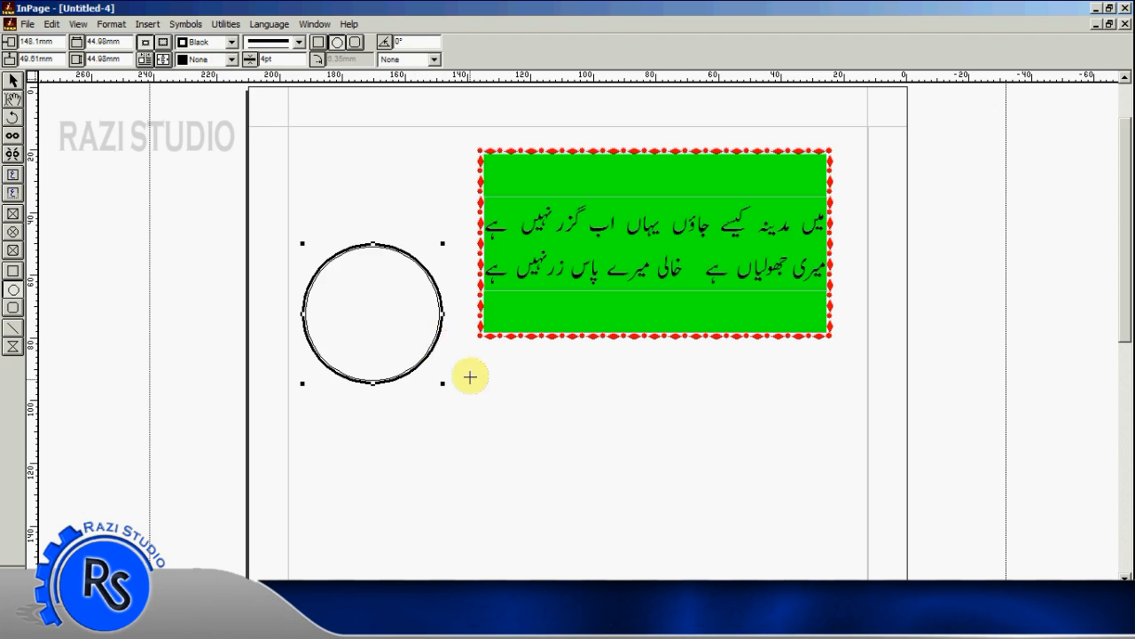
Move the circle up to about 23 mm vertically and fill it with Cyan.
{"action": "left_click", "coordinate": [12, 81]}
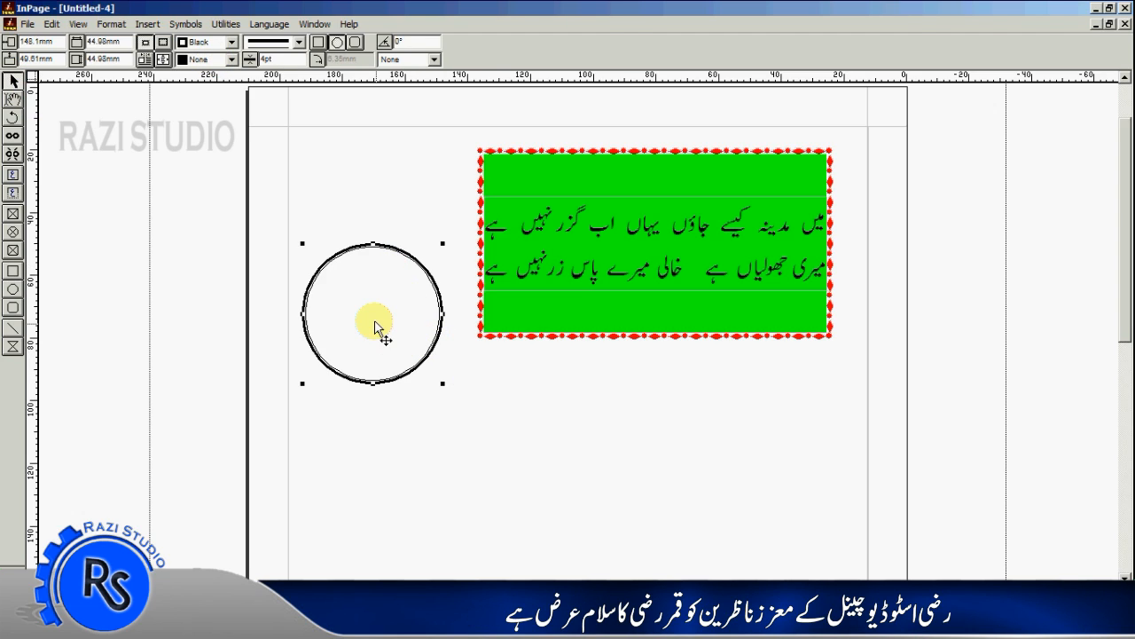
{"action": "left_click_drag", "start_coordinate": [370, 242], "coordinate": [372, 167]}
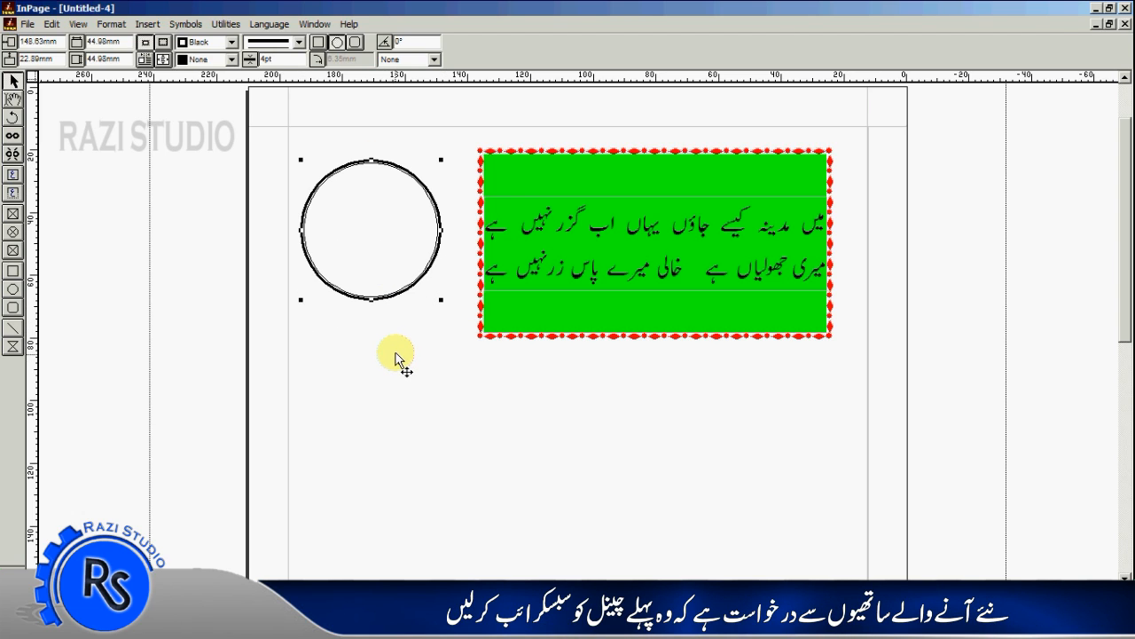
{"action": "left_click", "coordinate": [234, 61]}
{"action": "left_click", "coordinate": [232, 116]}
{"action": "left_click", "coordinate": [232, 115]}
{"action": "left_click", "coordinate": [233, 116]}
{"action": "left_click", "coordinate": [233, 115]}
{"action": "left_click", "coordinate": [222, 114]}
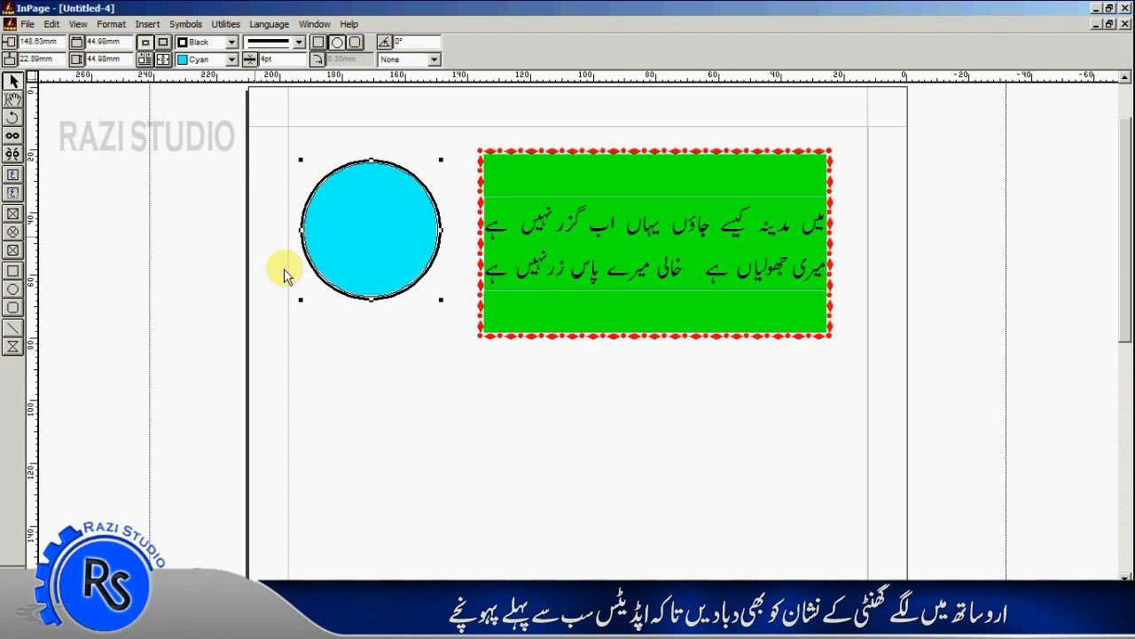
Place a text box about 33 × 27 mm inside the cyan circle and enter "رضی اسٹوڈیو" in it.
{"action": "left_click", "coordinate": [468, 355]}
{"action": "double_click", "coordinate": [399, 229]}
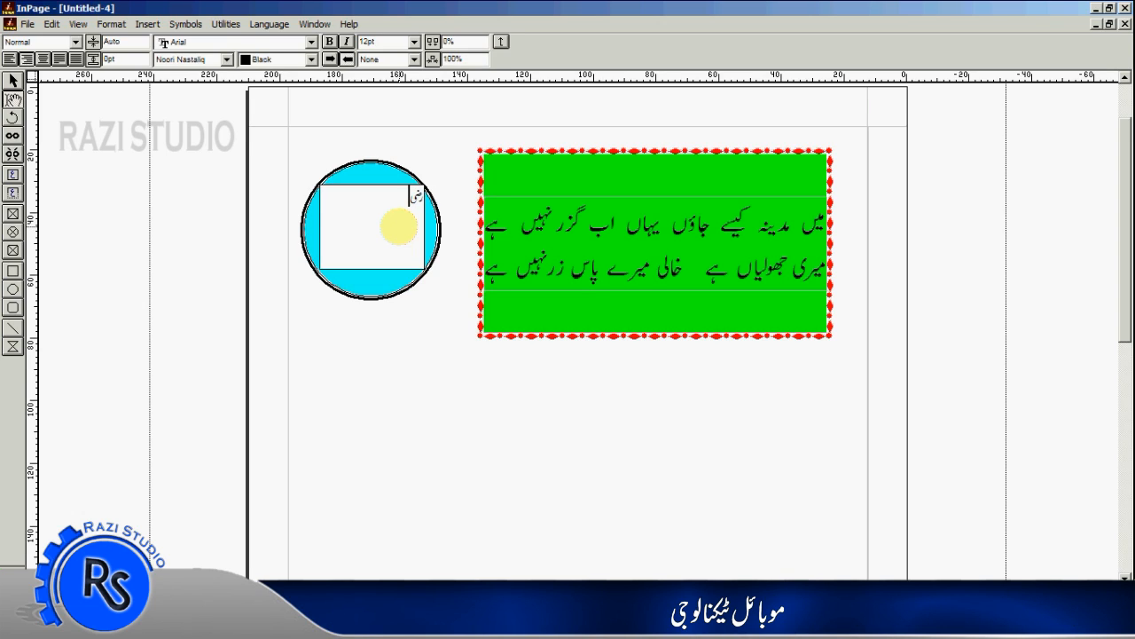
{"action": "type", "text": "رضی اسٹوڈیو"}
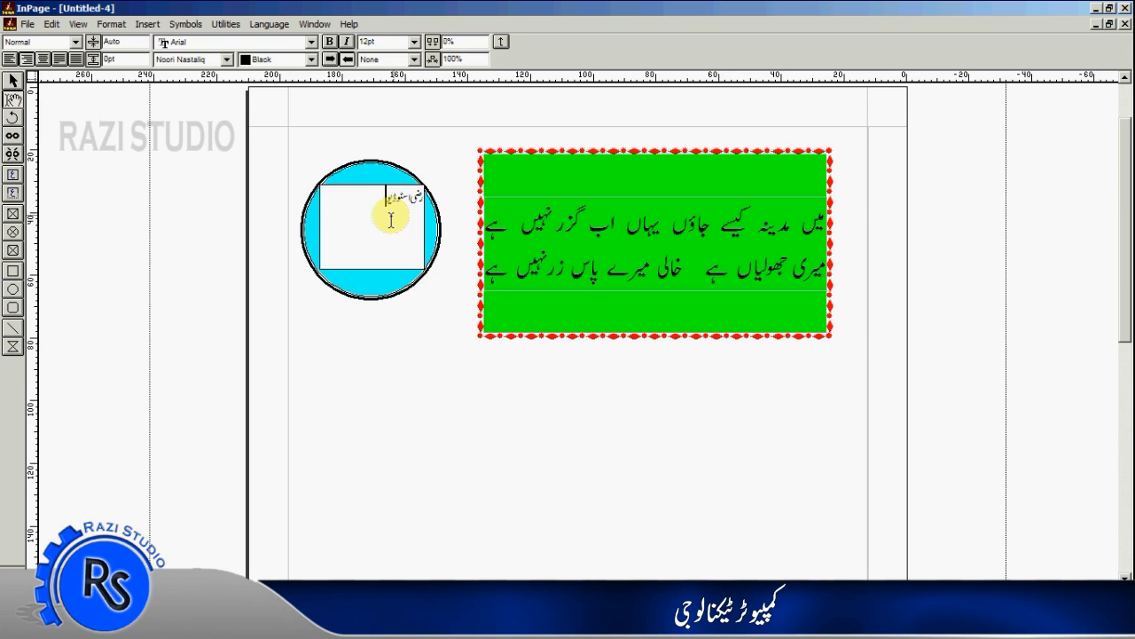
Set the text in the circle to 30 pt and center it in its box.
{"action": "left_click_drag", "start_coordinate": [387, 197], "coordinate": [427, 197]}
{"action": "left_click", "coordinate": [397, 41]}
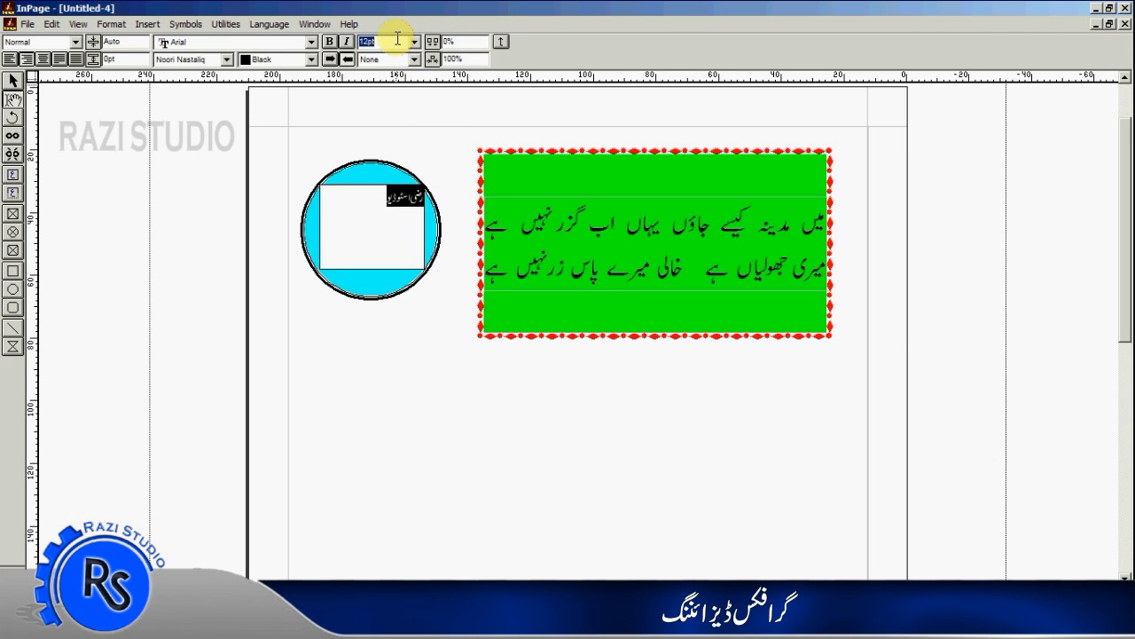
{"action": "key", "text": "Return"}
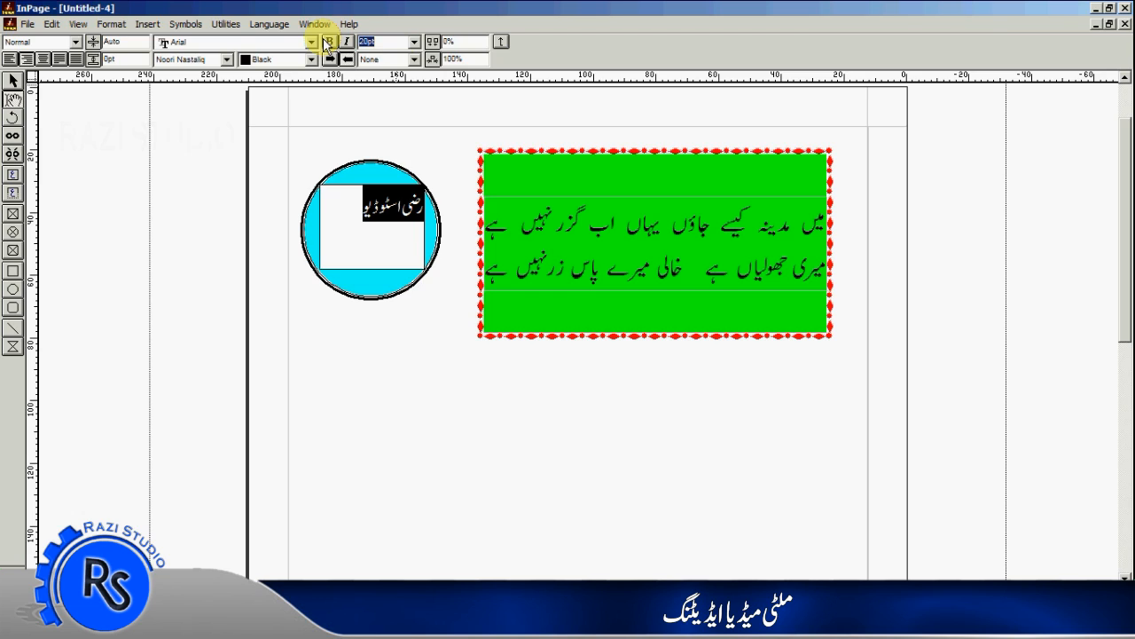
{"action": "type", "text": "30"}
{"action": "key", "text": "Return"}
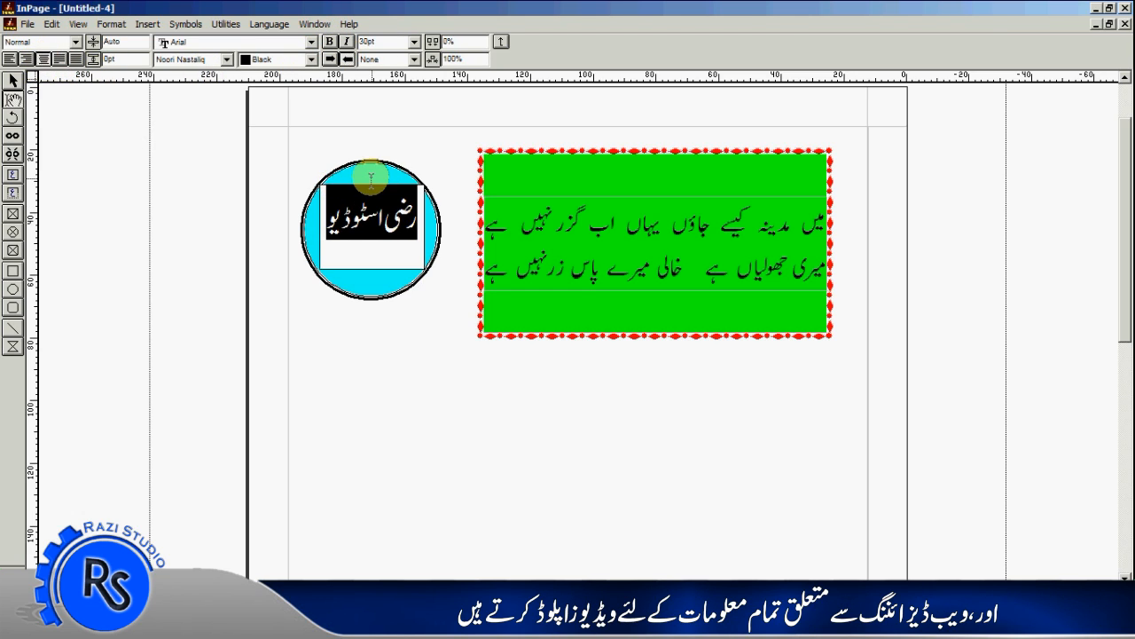
{"action": "left_click", "coordinate": [326, 254]}
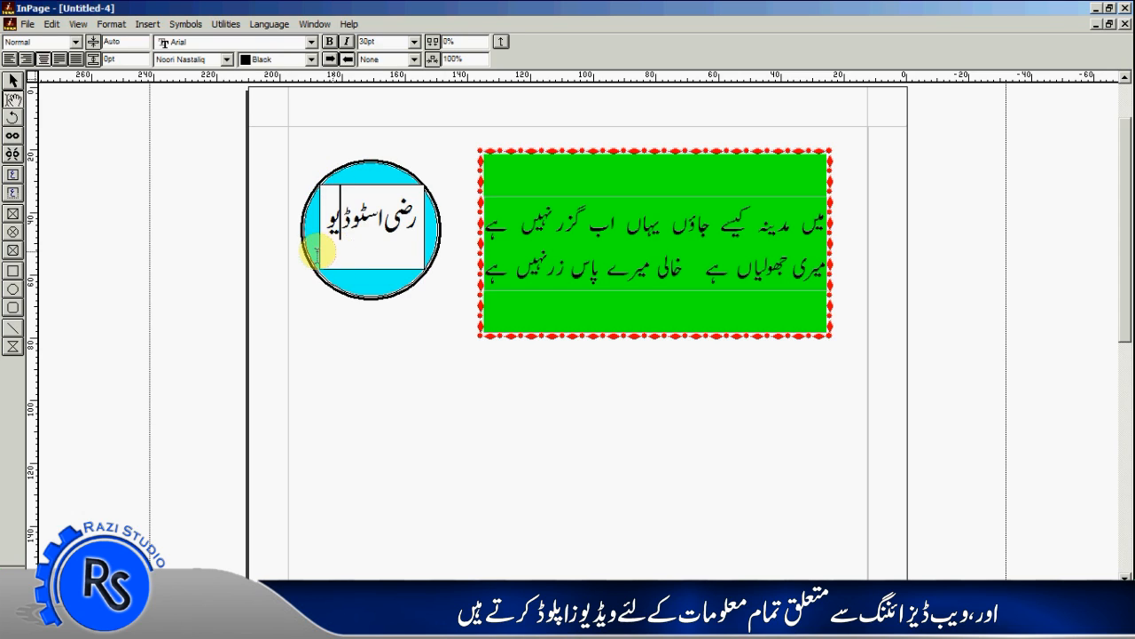
Move the circle's text box slightly down to about 33 mm vertically so the text sits nearer the middle.
{"action": "left_click", "coordinate": [14, 85]}
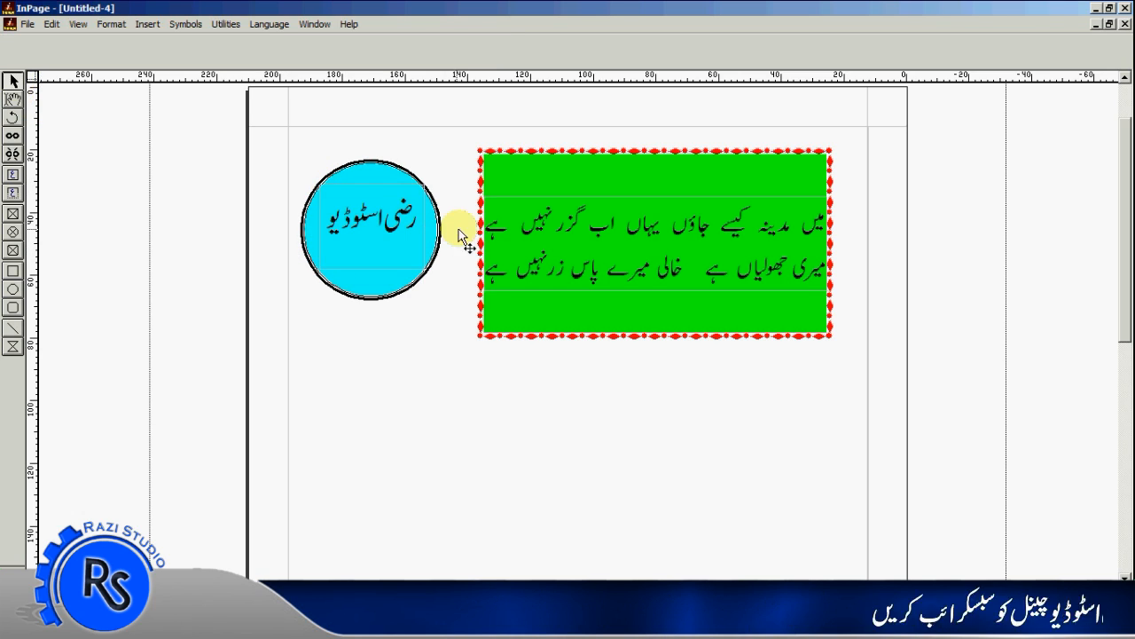
{"action": "left_click", "coordinate": [375, 186]}
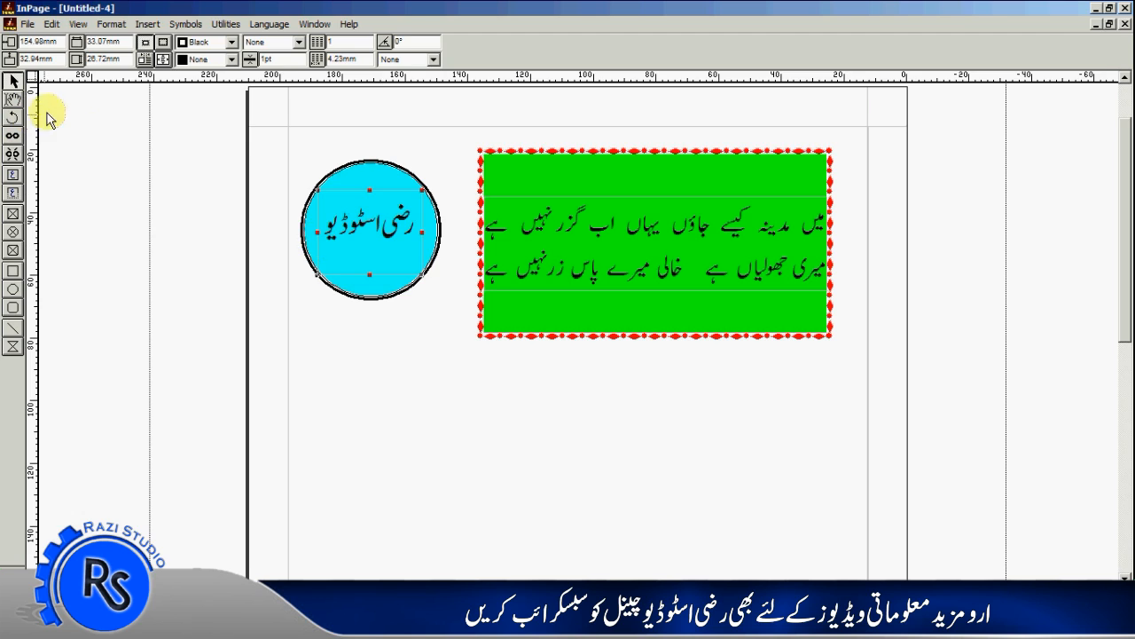
{"action": "left_click", "coordinate": [133, 159]}
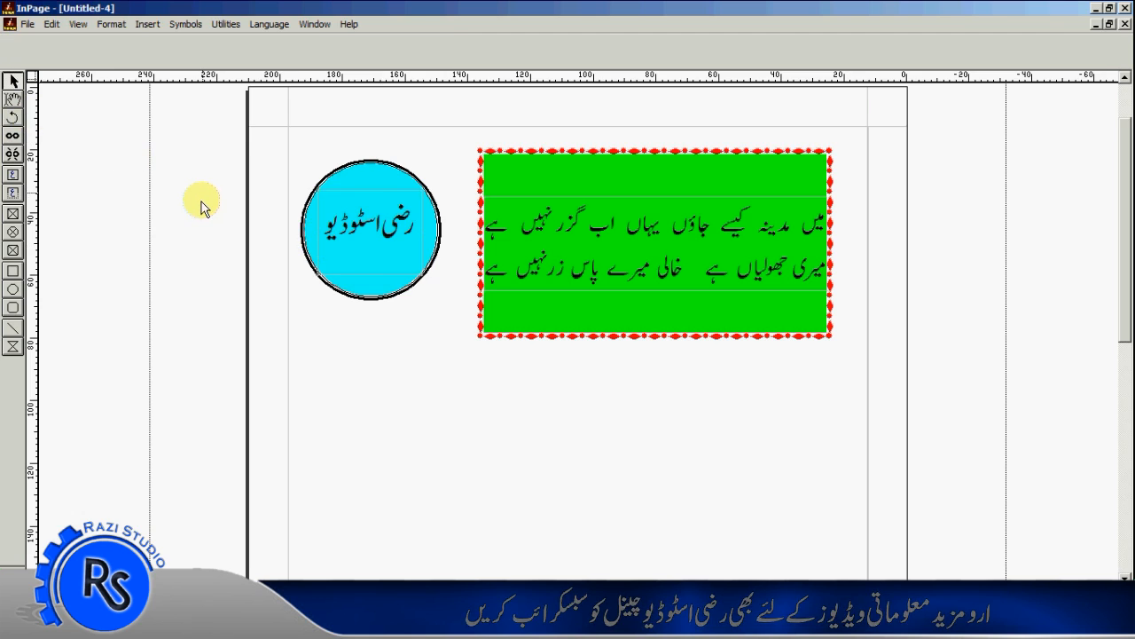
{"action": "left_click", "coordinate": [363, 394]}
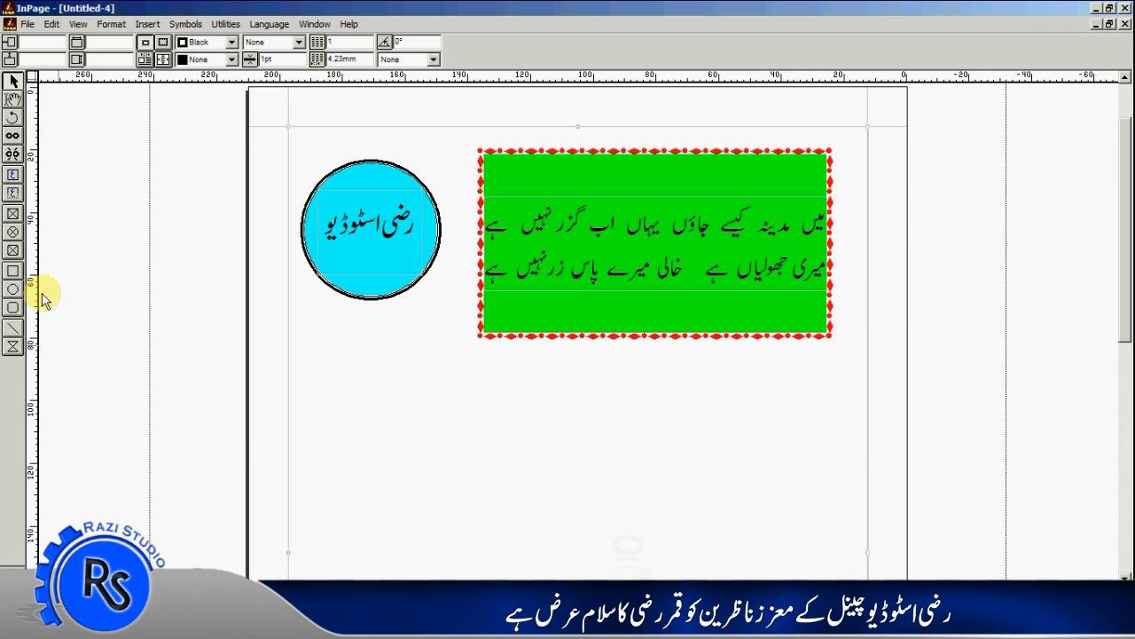
{"action": "left_click", "coordinate": [11, 99]}
{"action": "left_click_drag", "start_coordinate": [413, 216], "coordinate": [333, 213]}
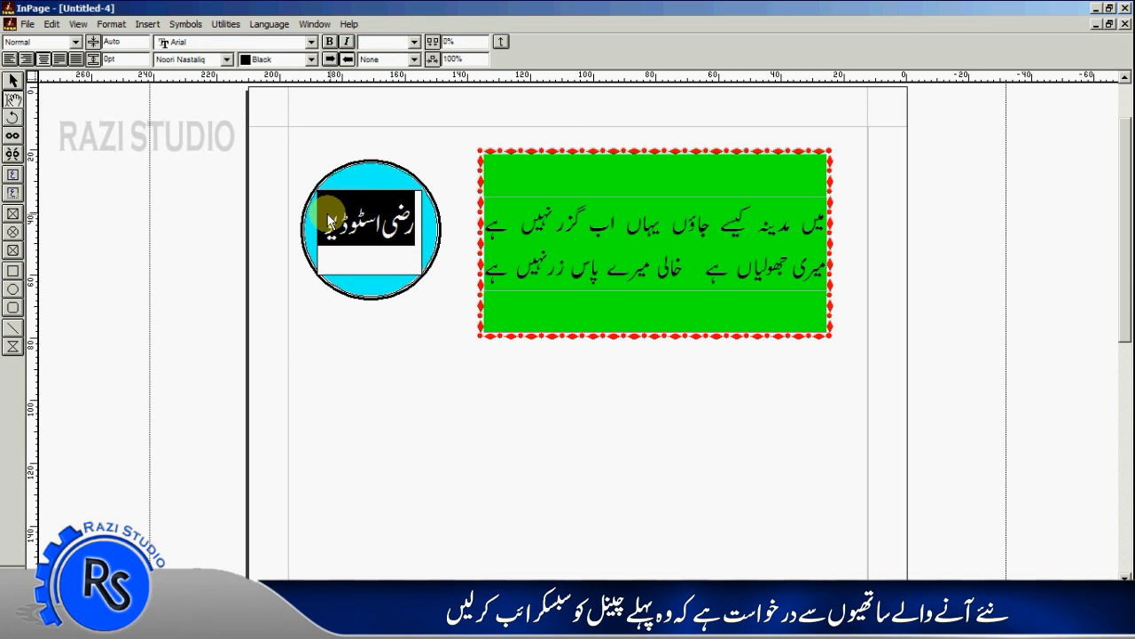
{"action": "left_click", "coordinate": [13, 81]}
Apply the forward-slanting diagonal hatch pattern to the cyan circle.
{"action": "left_click", "coordinate": [399, 186]}
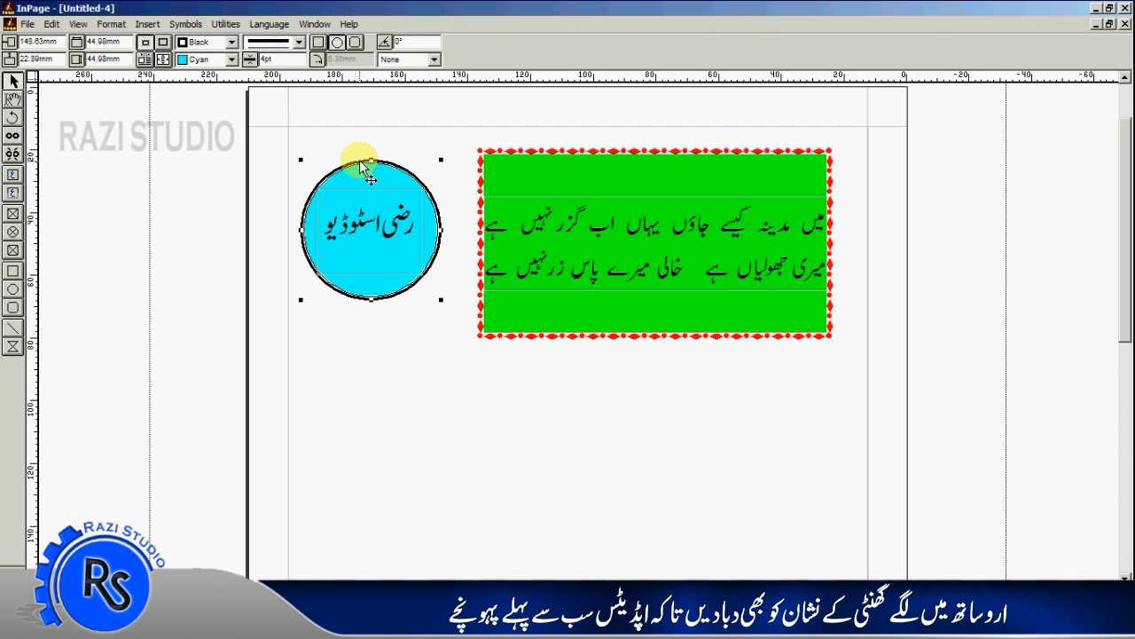
{"action": "left_click", "coordinate": [433, 60]}
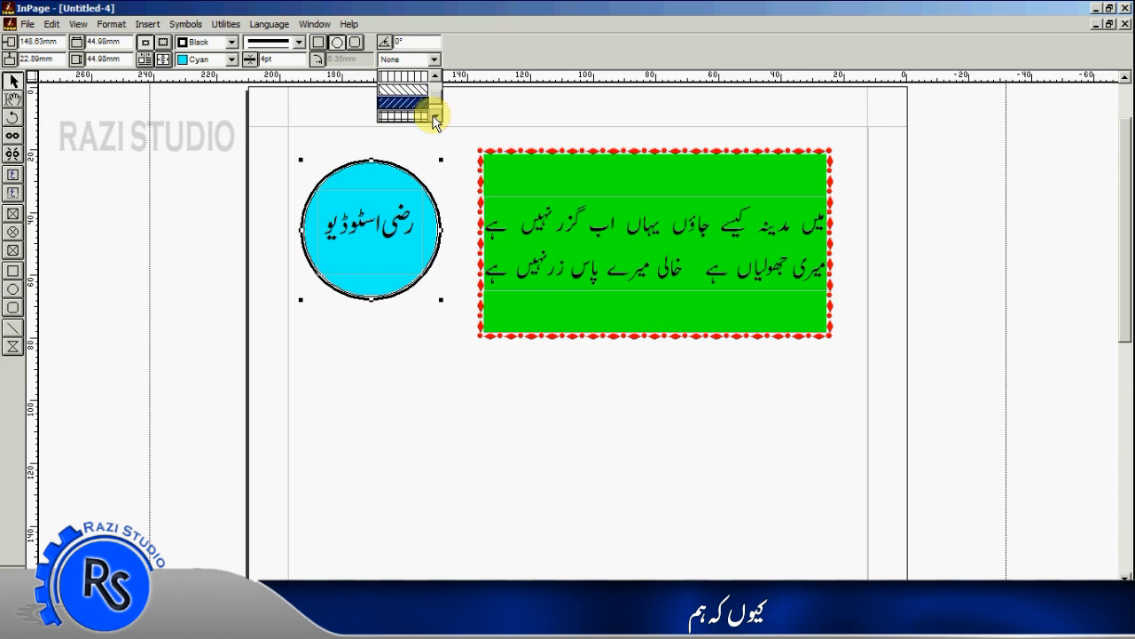
{"action": "left_click", "coordinate": [428, 110]}
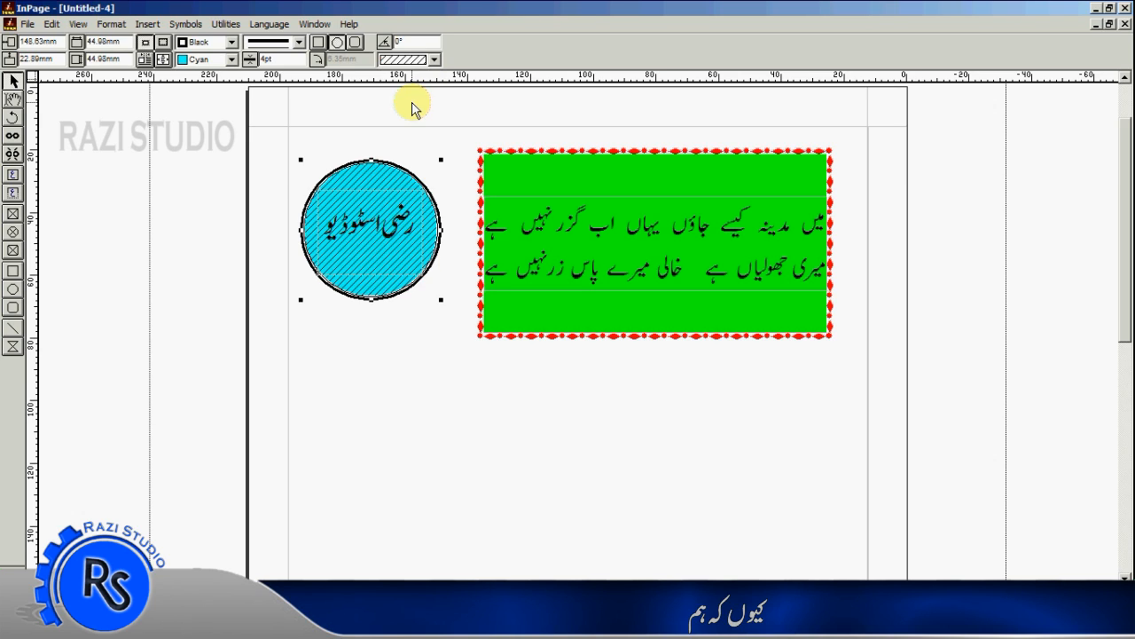
{"action": "left_click", "coordinate": [196, 185]}
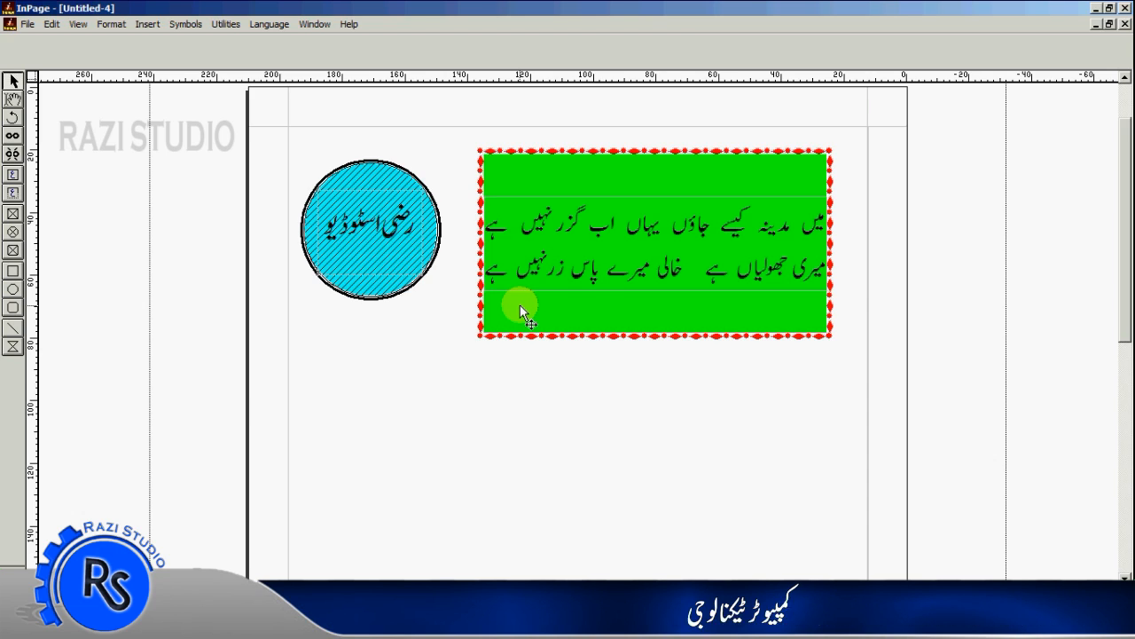
Draw a rounded rectangle about 145 mm wide and 48 mm high below the green rectangle.
{"action": "scroll", "coordinate": [520, 304], "scroll_direction": "down", "scroll_amount": 3}
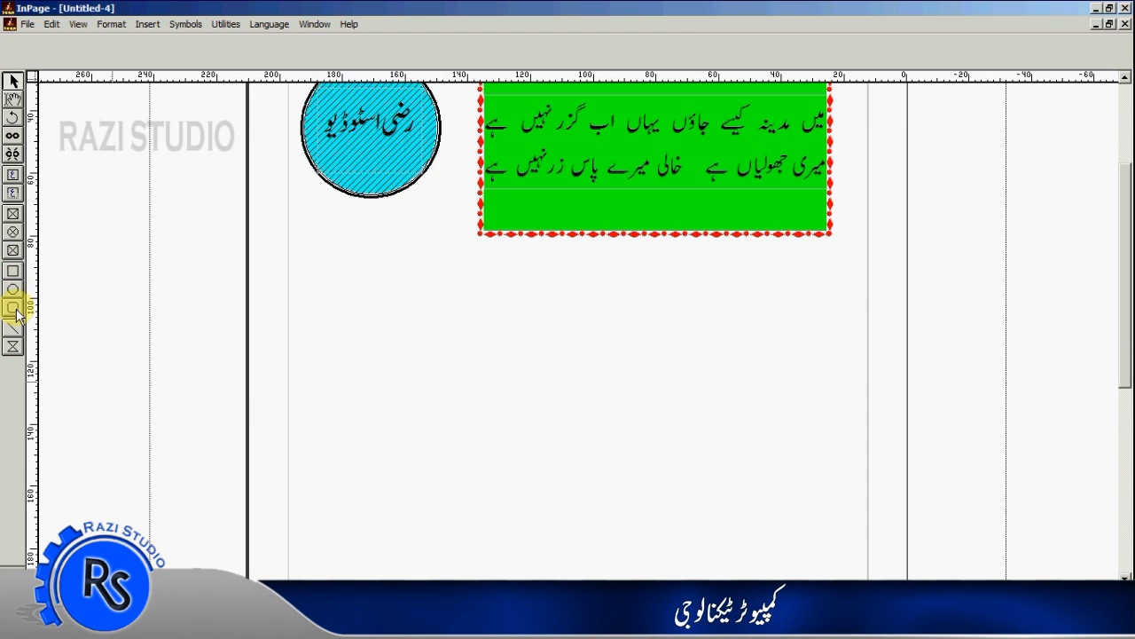
{"action": "left_click", "coordinate": [14, 310]}
{"action": "left_click_drag", "start_coordinate": [352, 267], "coordinate": [806, 415]}
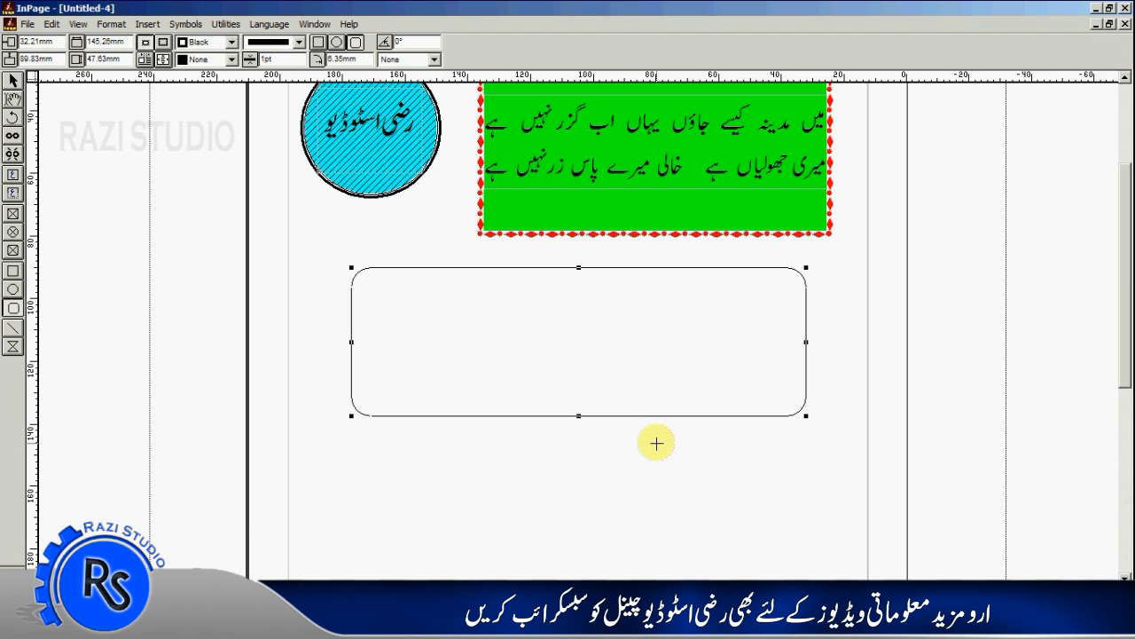
{"action": "left_click", "coordinate": [12, 81]}
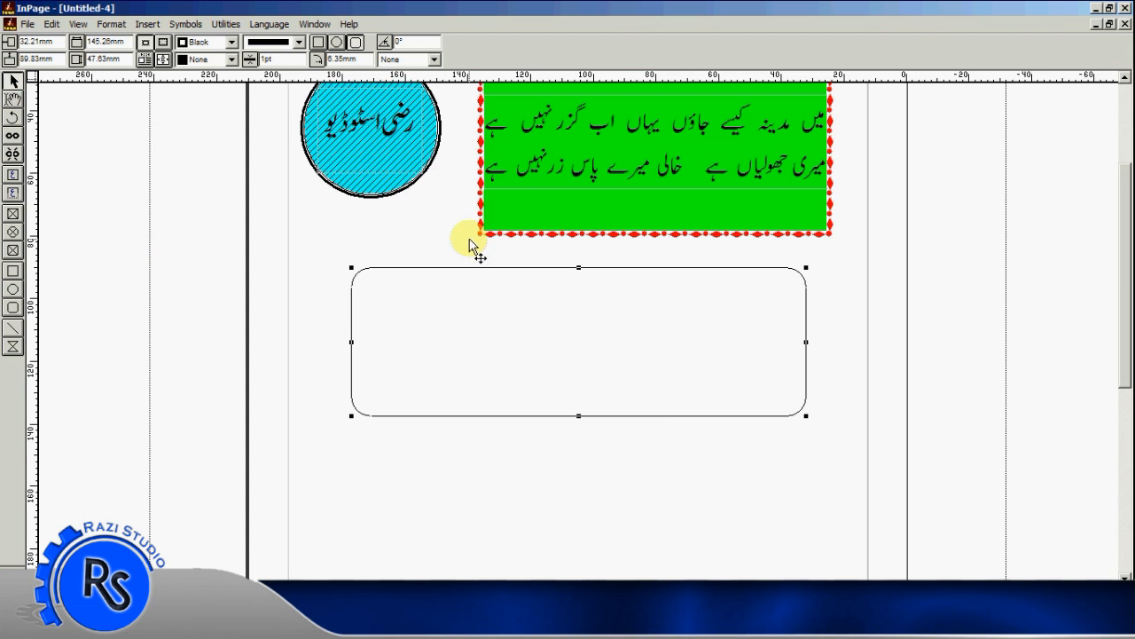
Try to set the rounded rectangle's border thickness to 5 pt.
{"action": "left_click", "coordinate": [523, 214]}
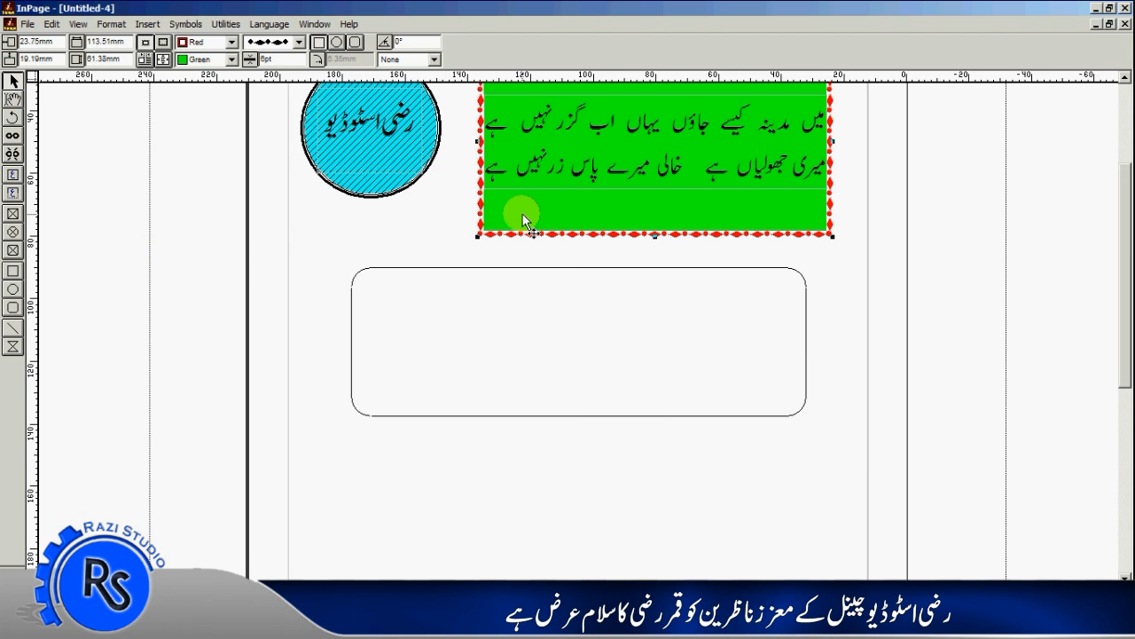
{"action": "left_click", "coordinate": [365, 121]}
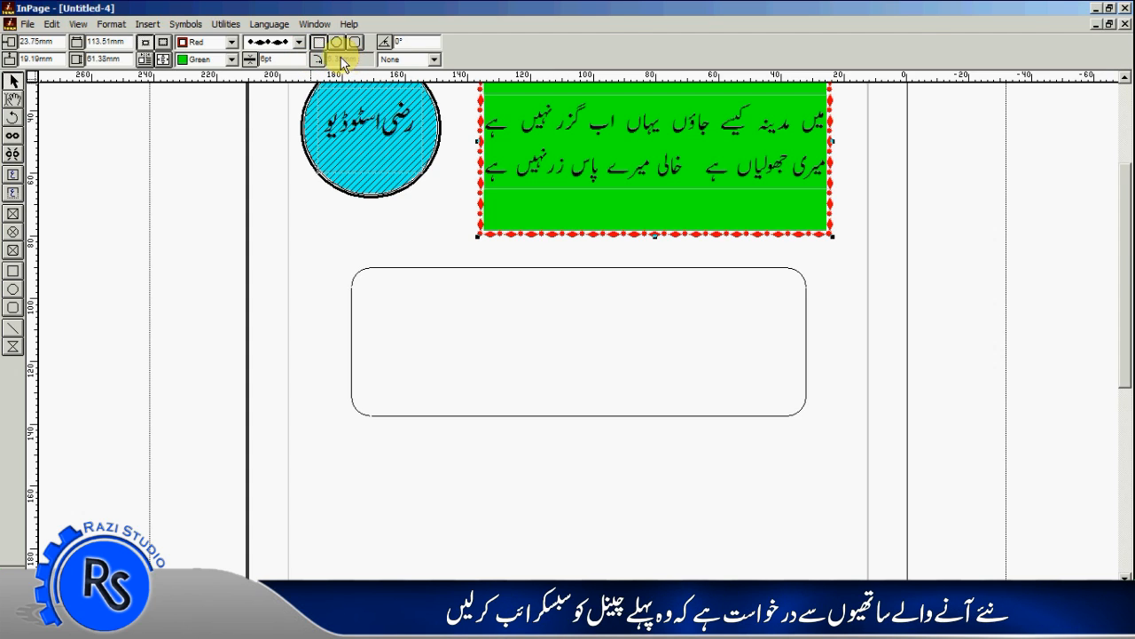
{"action": "left_click", "coordinate": [539, 321]}
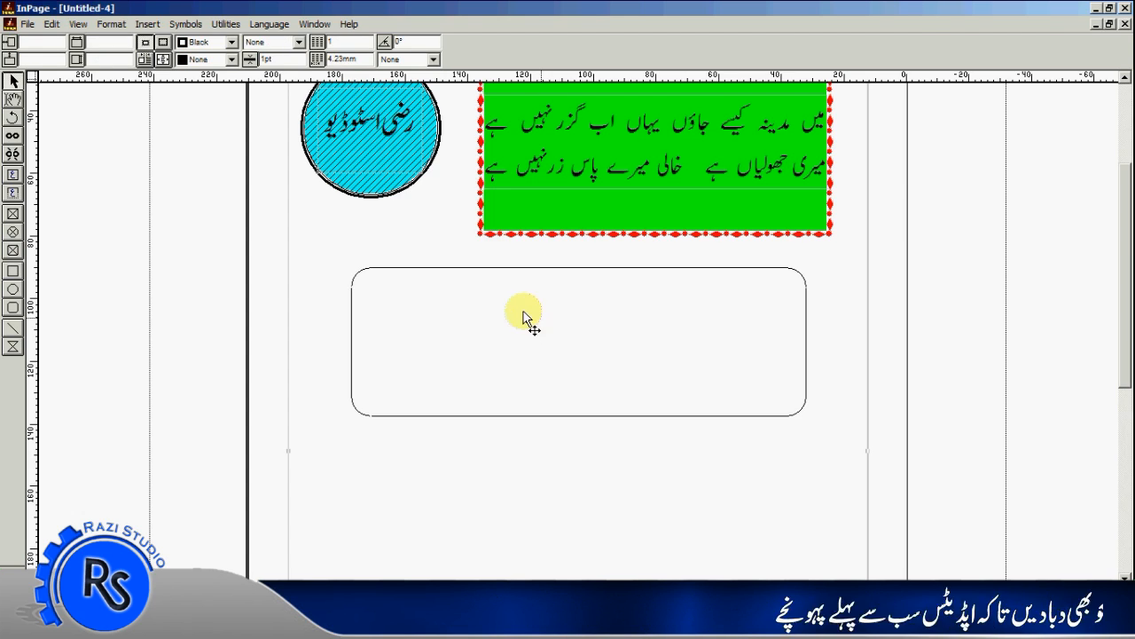
{"action": "double_click", "coordinate": [350, 59]}
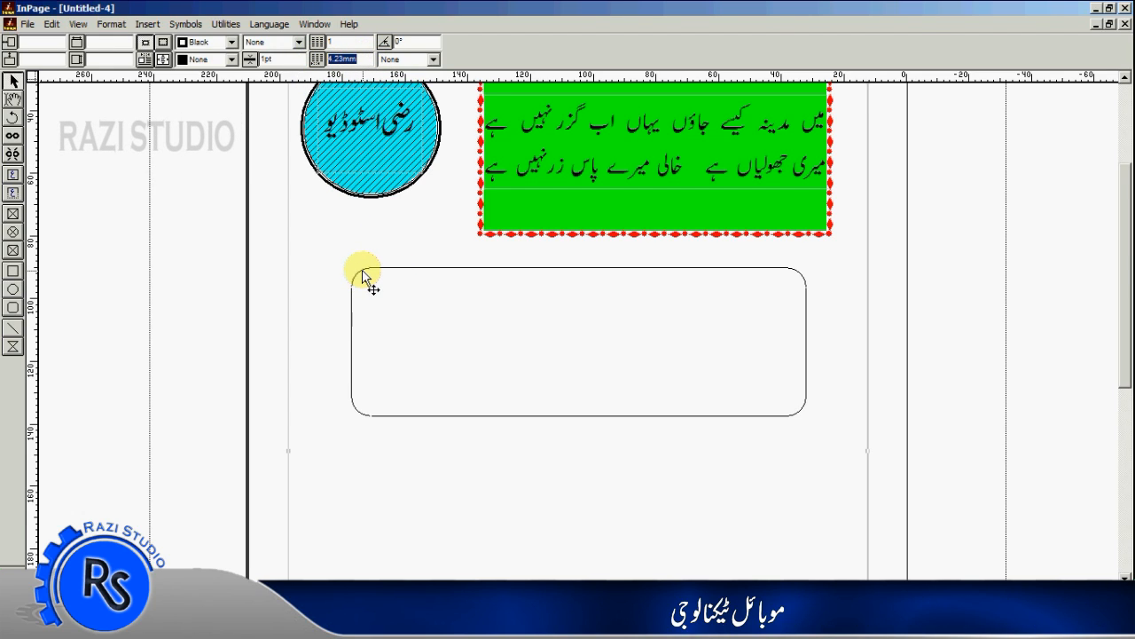
{"action": "left_click", "coordinate": [286, 59]}
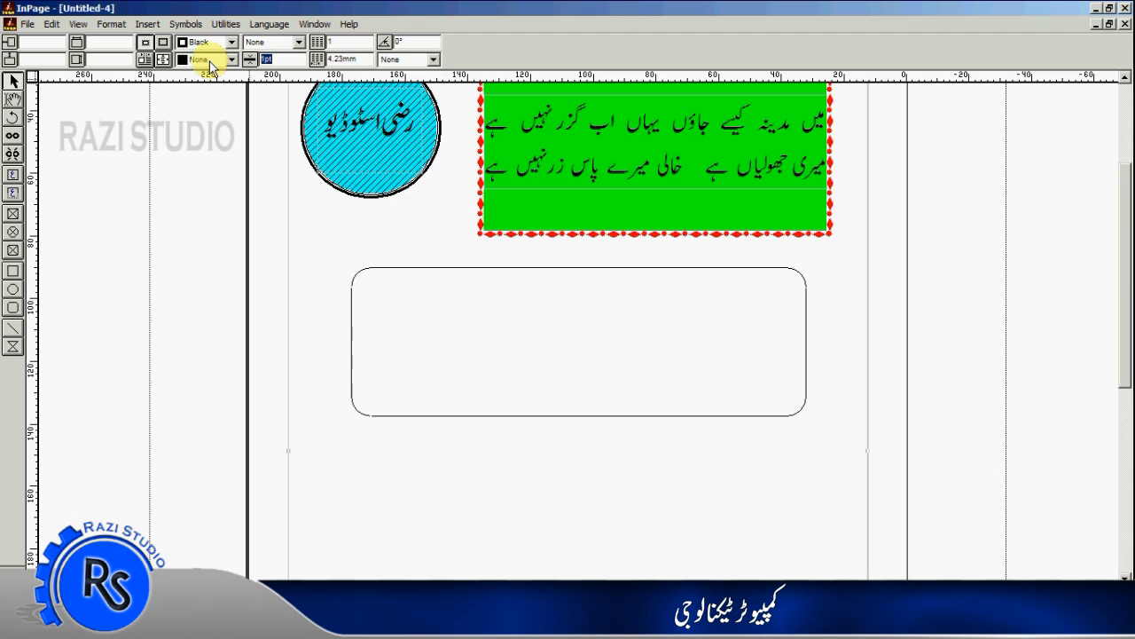
{"action": "type", "text": "5"}
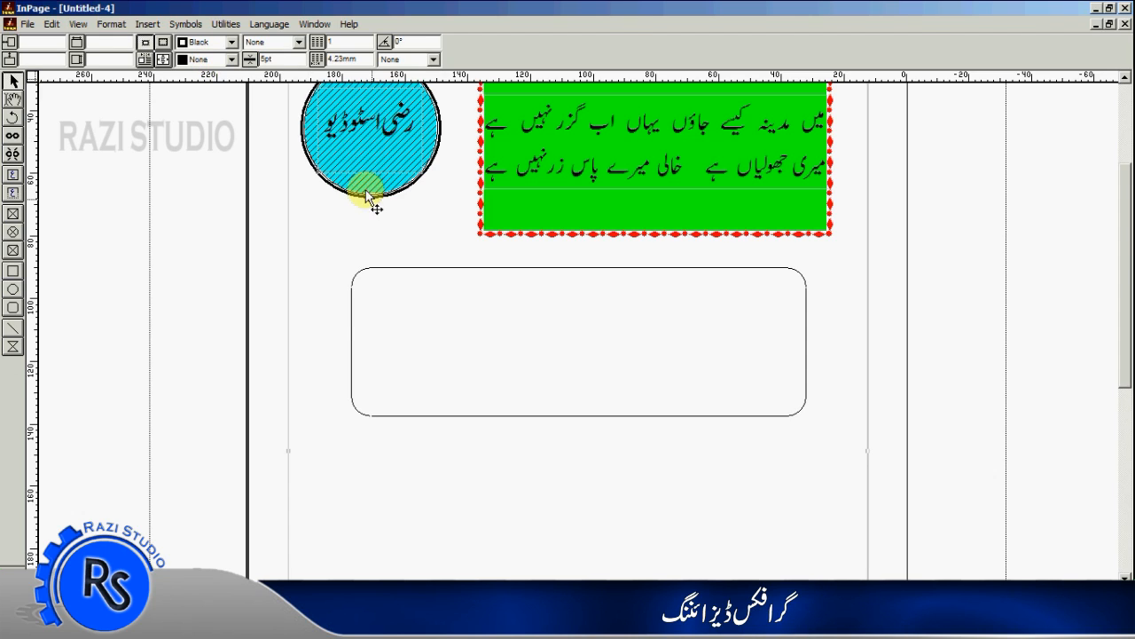
Set the rounded rectangle's border to 5 pt thickness with the line style of diamonds strung along a thin line.
{"action": "left_click", "coordinate": [300, 41]}
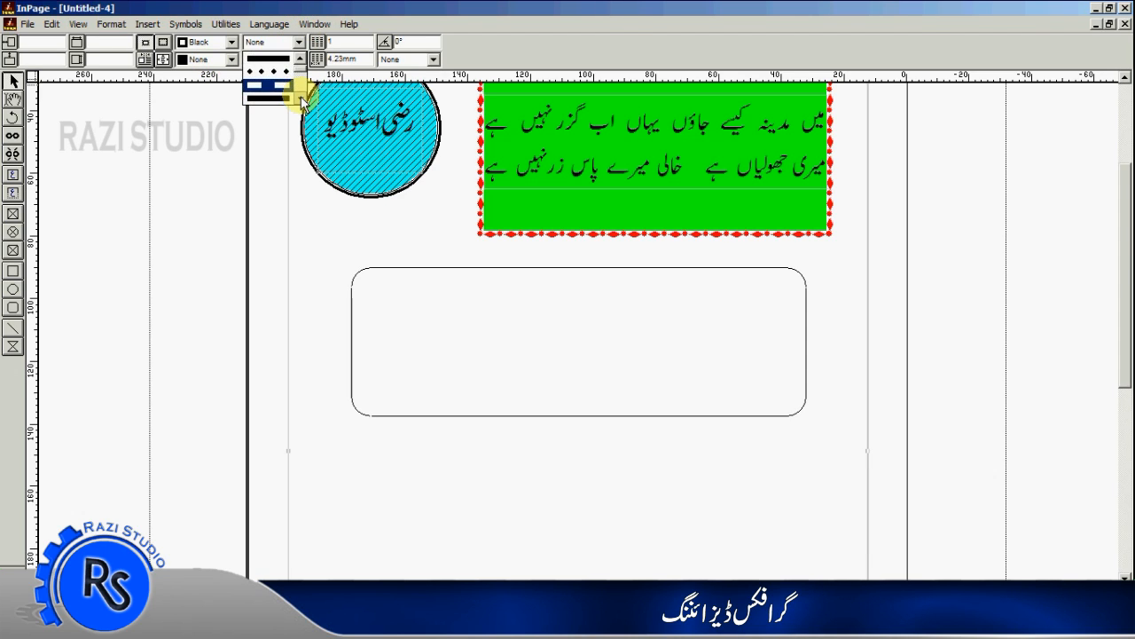
{"action": "left_click", "coordinate": [301, 97]}
{"action": "left_click", "coordinate": [301, 97]}
{"action": "left_click", "coordinate": [301, 97]}
{"action": "left_click", "coordinate": [300, 97]}
{"action": "left_click", "coordinate": [301, 98]}
{"action": "left_click", "coordinate": [301, 98]}
{"action": "left_click", "coordinate": [300, 98]}
{"action": "left_click", "coordinate": [300, 98]}
{"action": "left_click", "coordinate": [300, 98]}
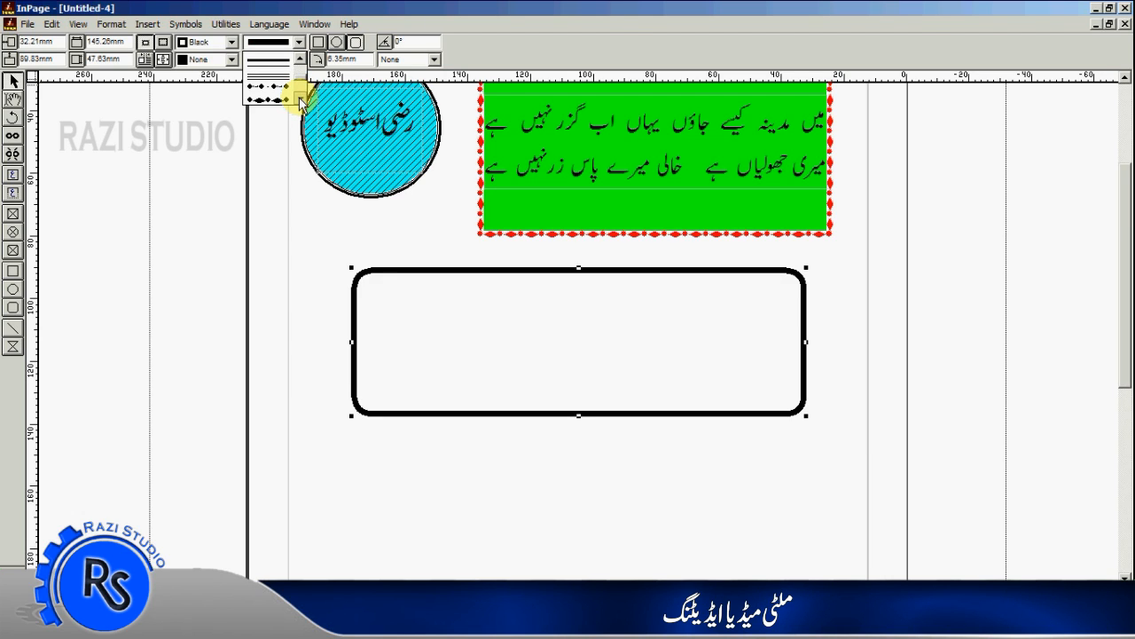
{"action": "left_click", "coordinate": [275, 86]}
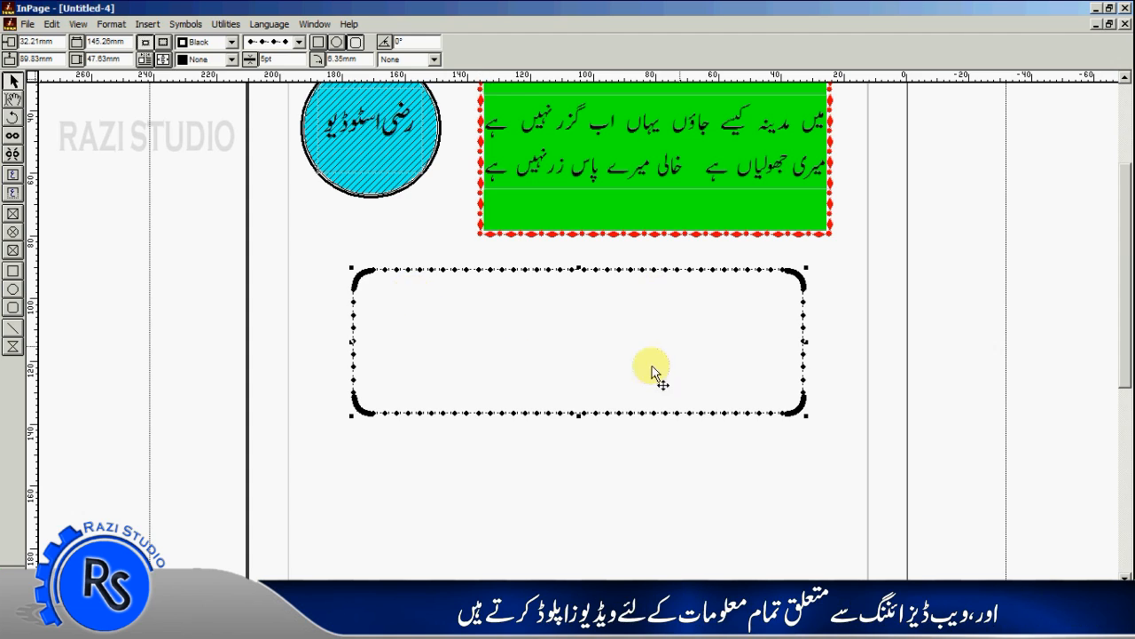
Set the rounded rectangle's corner radius to 8 mm.
{"action": "left_click", "coordinate": [420, 317]}
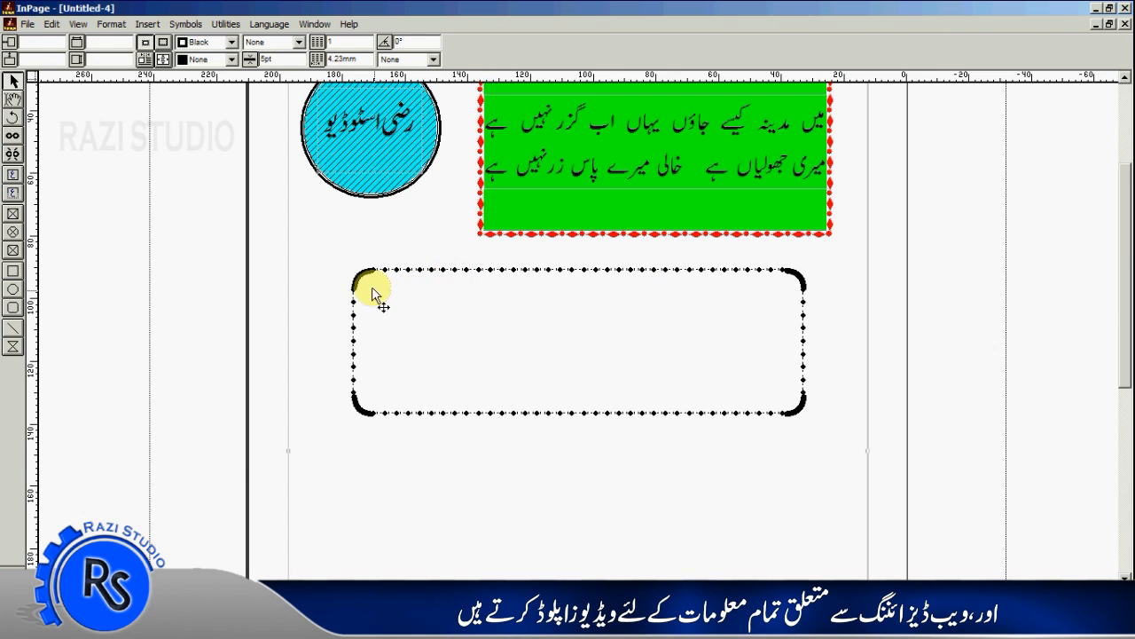
{"action": "double_click", "coordinate": [358, 61]}
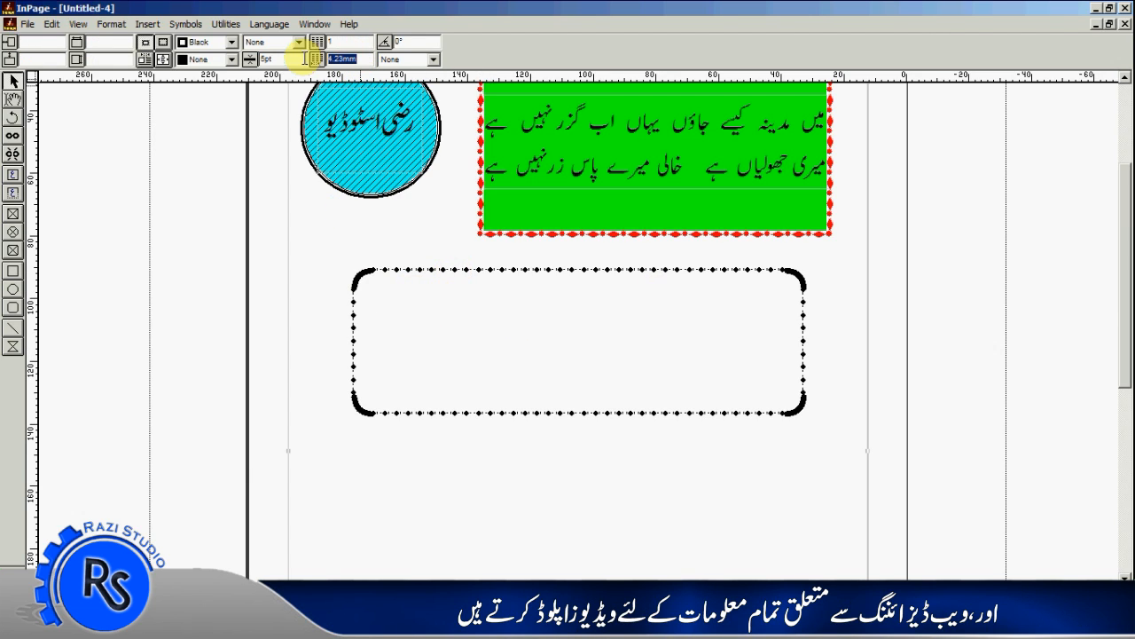
{"action": "left_click", "coordinate": [360, 287]}
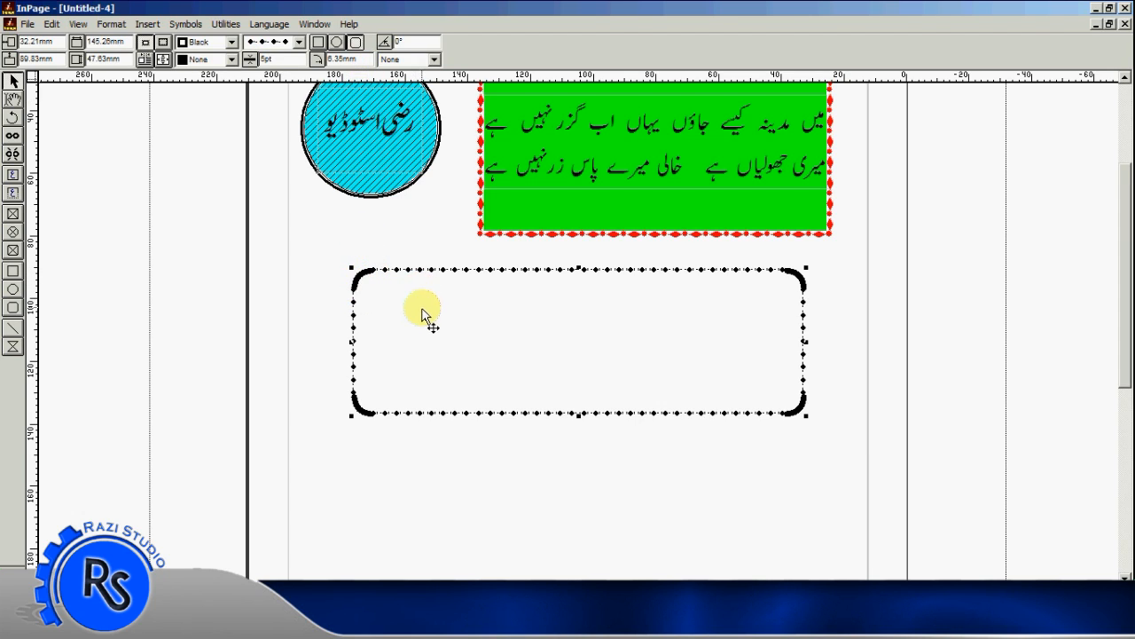
{"action": "double_click", "coordinate": [342, 58]}
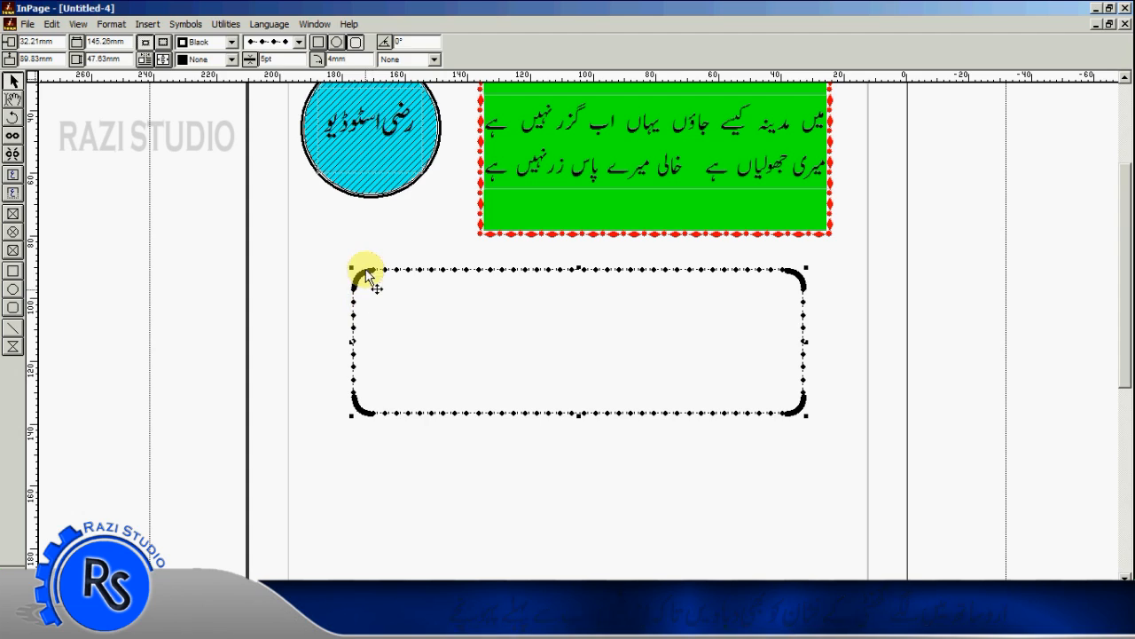
{"action": "left_click", "coordinate": [362, 143]}
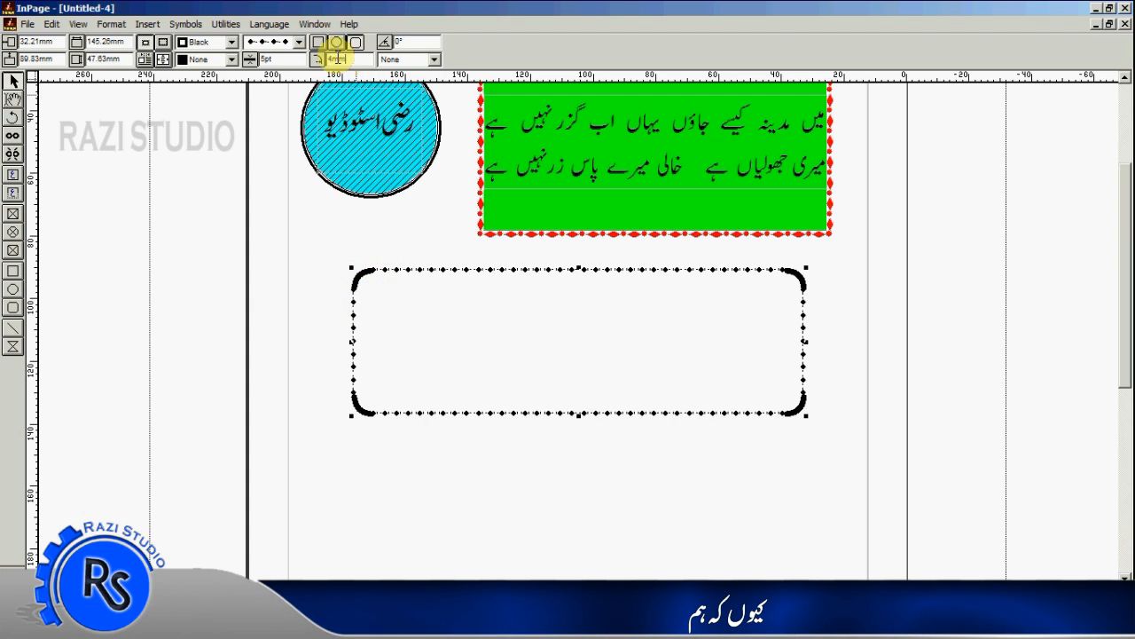
{"action": "double_click", "coordinate": [354, 59]}
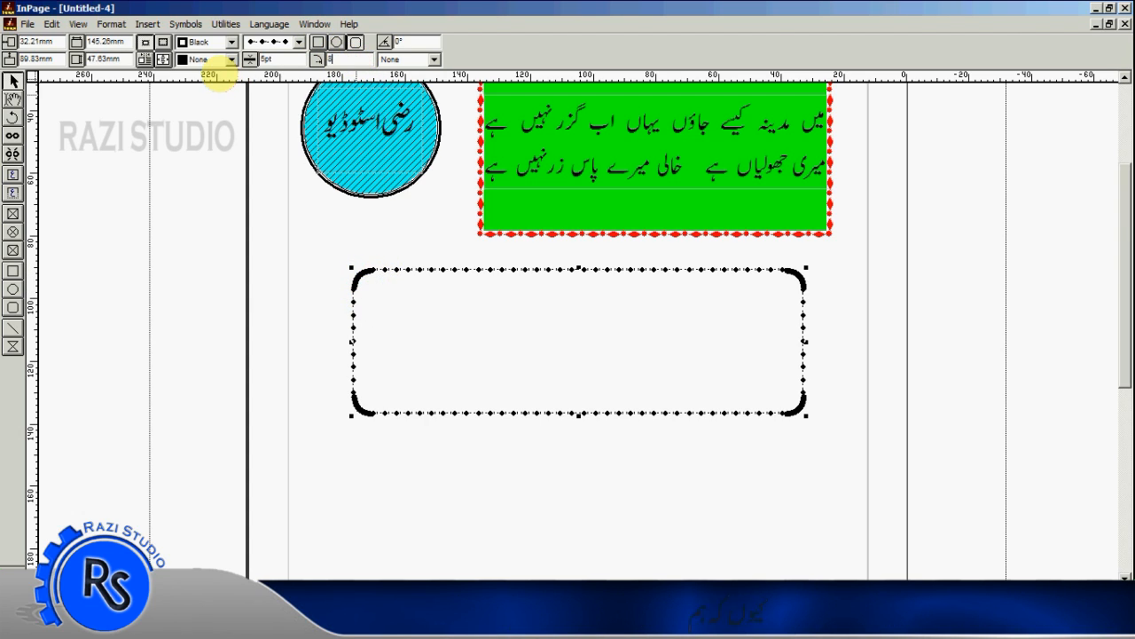
{"action": "key", "text": "Return"}
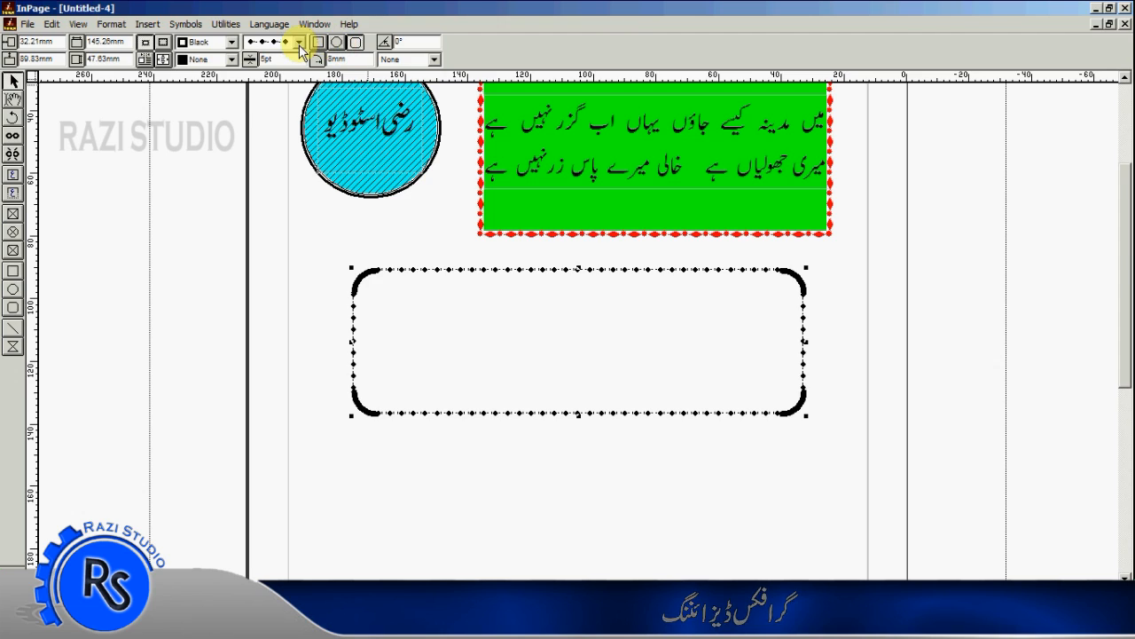
Color the rounded rectangle's border red and fill the shape with black.
{"action": "left_click", "coordinate": [231, 42]}
{"action": "left_click", "coordinate": [193, 86]}
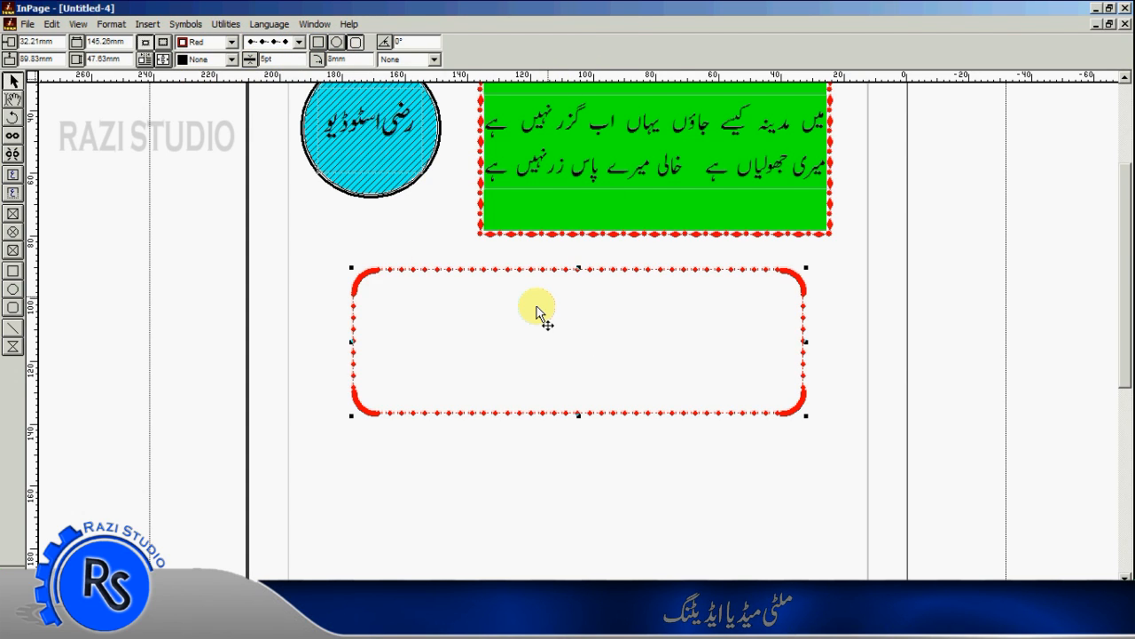
{"action": "left_click", "coordinate": [232, 59]}
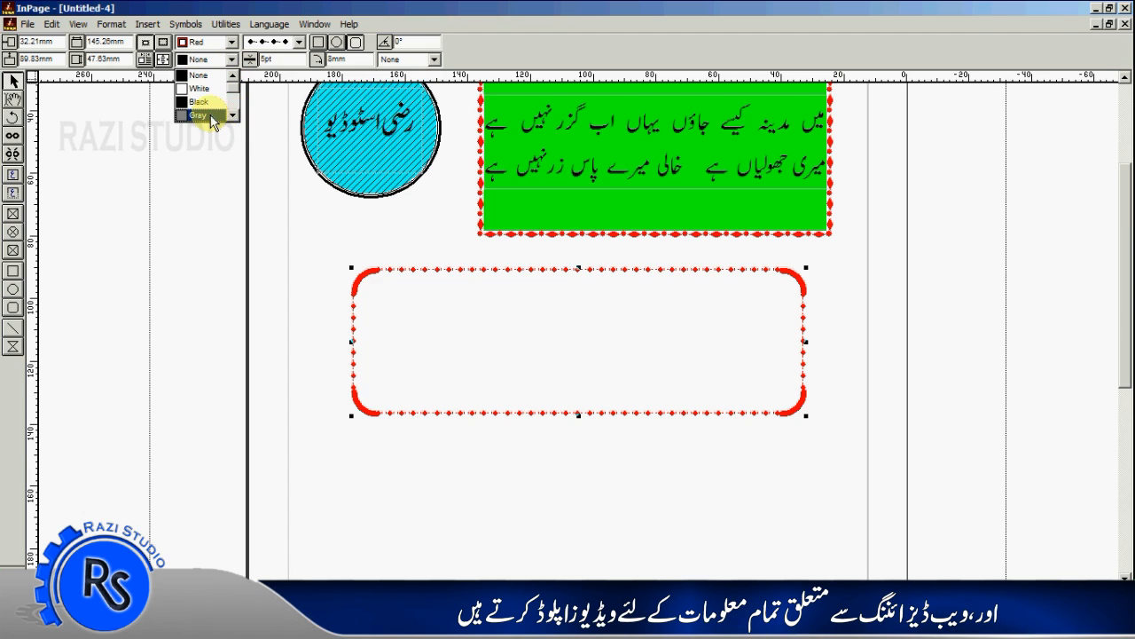
{"action": "left_click", "coordinate": [204, 116]}
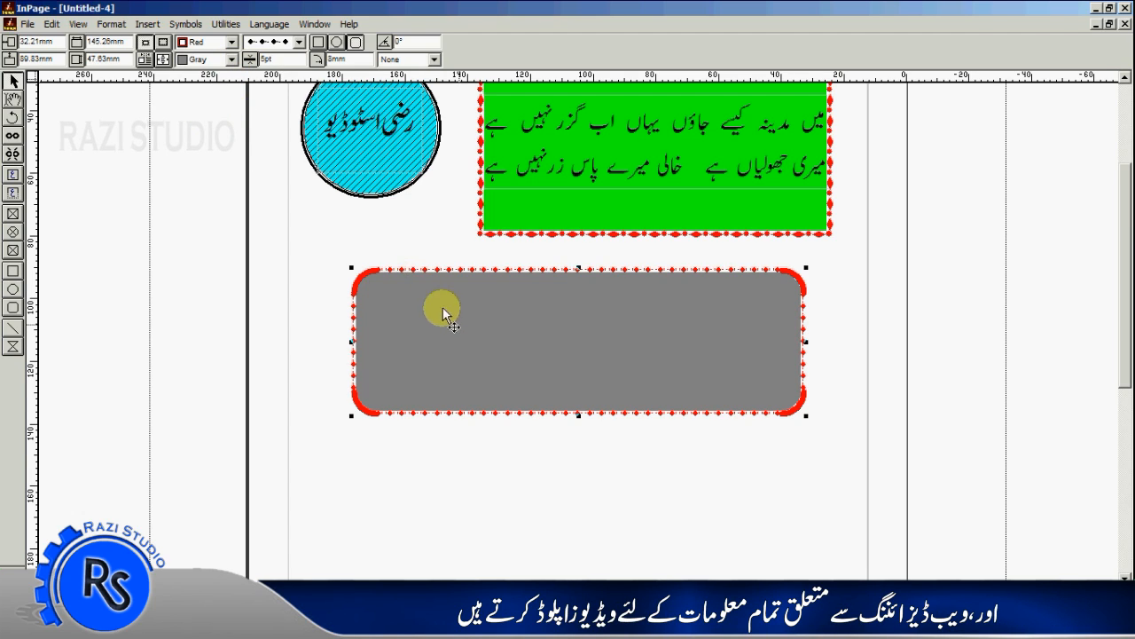
{"action": "left_click", "coordinate": [232, 59]}
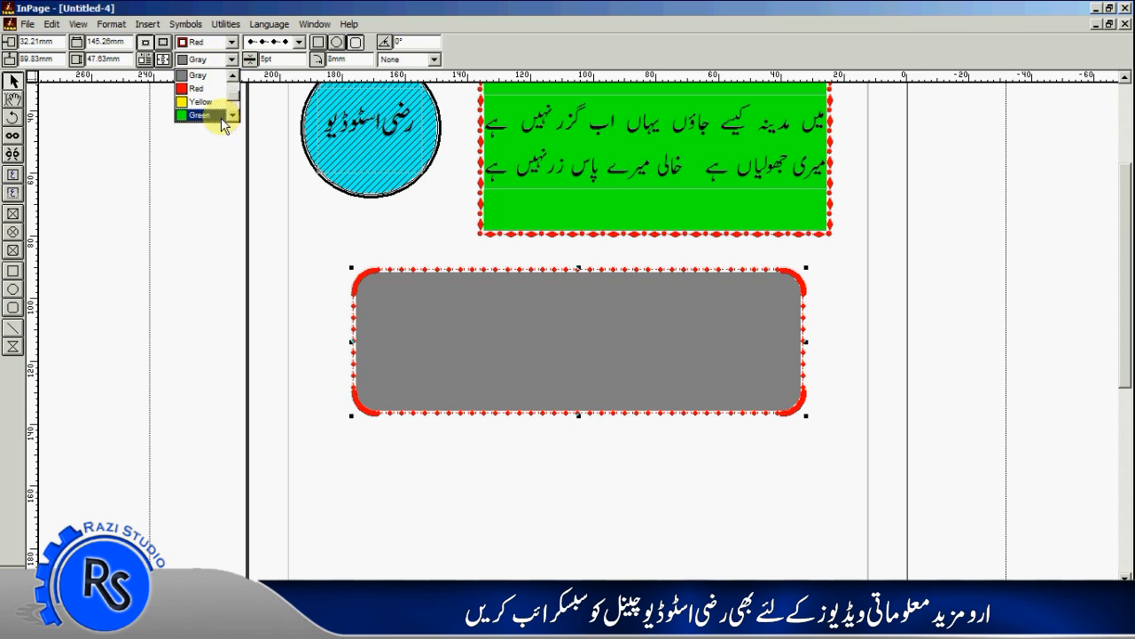
{"action": "left_click", "coordinate": [206, 78]}
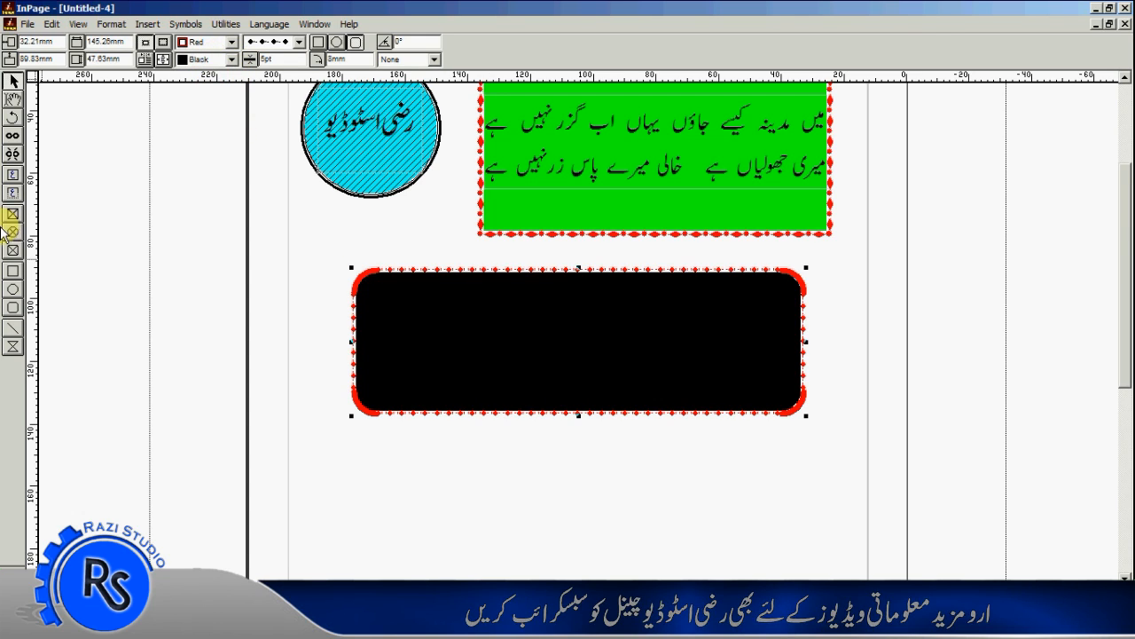
Draw a text box just inside the black rounded rectangle and enter "Razi Studio" in it.
{"action": "left_click", "coordinate": [13, 178]}
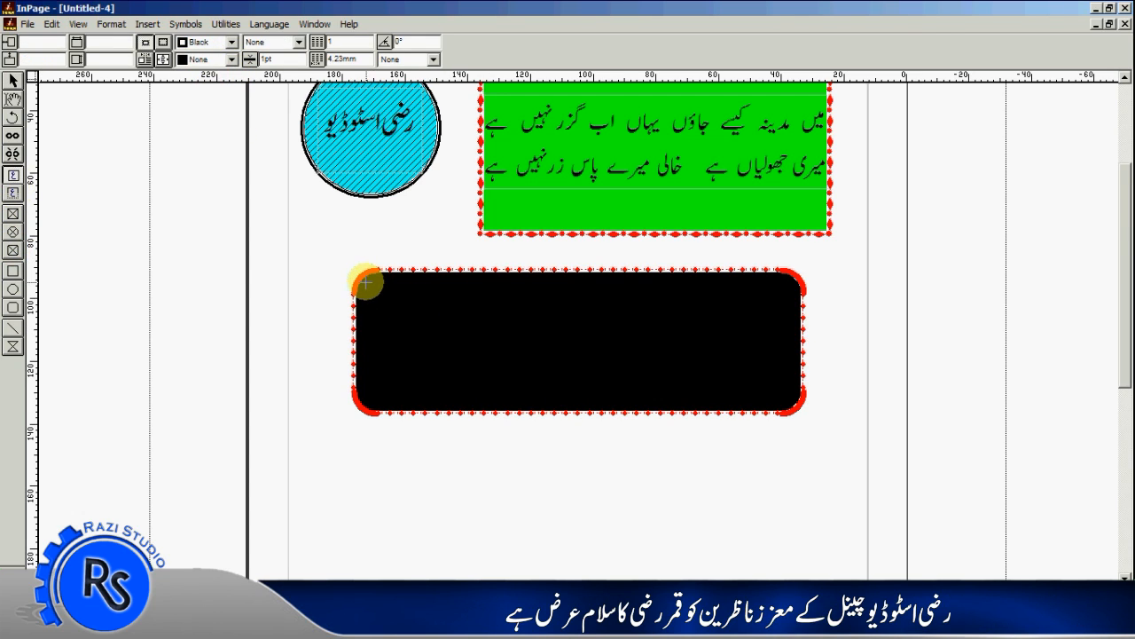
{"action": "left_click_drag", "start_coordinate": [365, 282], "coordinate": [789, 404]}
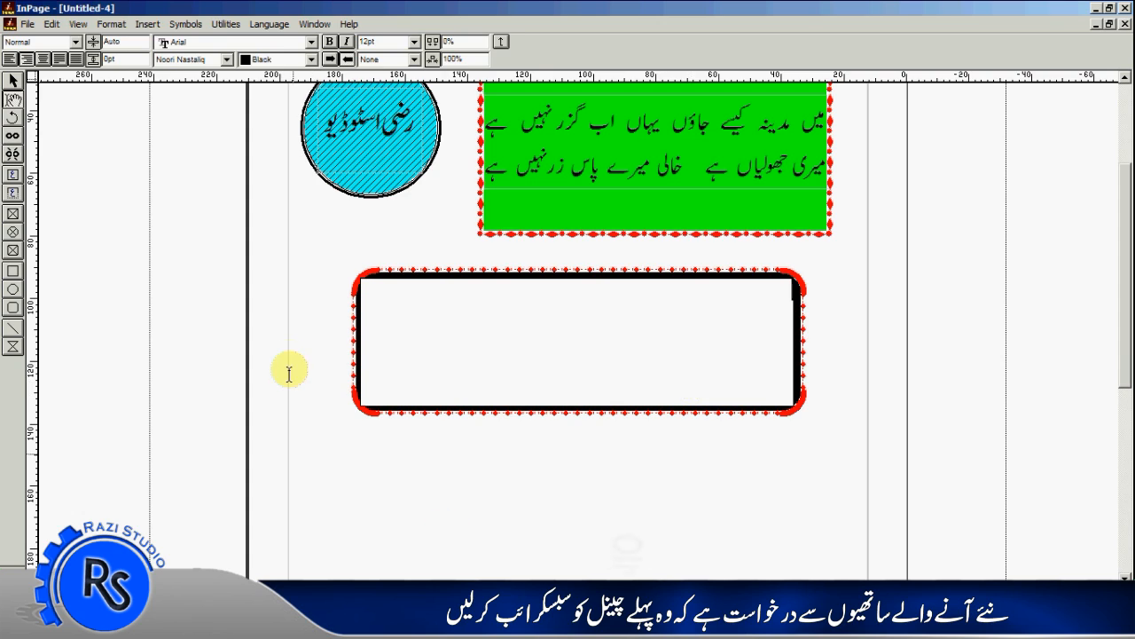
{"action": "left_click", "coordinate": [413, 42]}
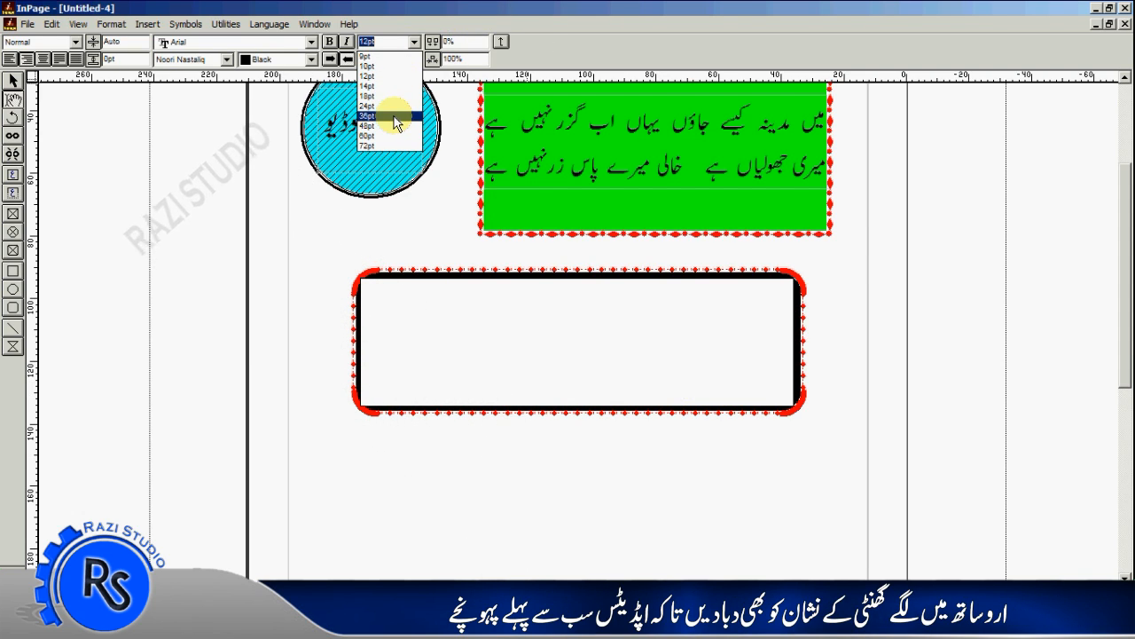
{"action": "left_click", "coordinate": [390, 115]}
{"action": "left_click", "coordinate": [716, 338]}
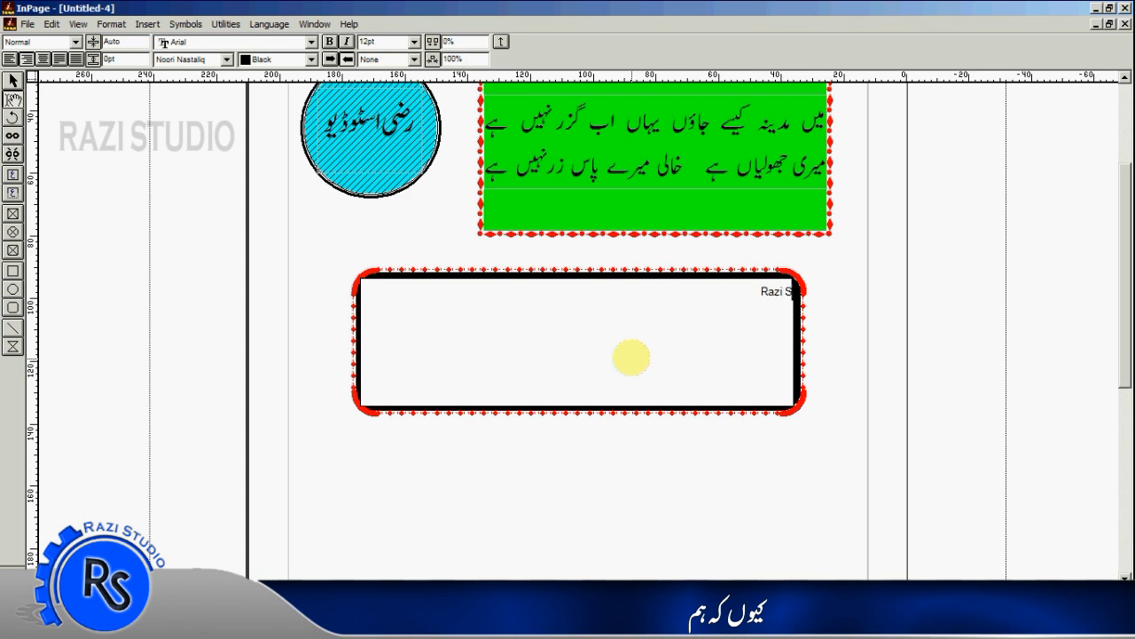
Center the "Razi Studio" text and set its font size to 60 pt.
{"action": "key", "text": "ctrl+a"}
{"action": "key", "text": "ctrl+shift+c"}
{"action": "left_click", "coordinate": [414, 42]}
{"action": "left_click", "coordinate": [376, 133]}
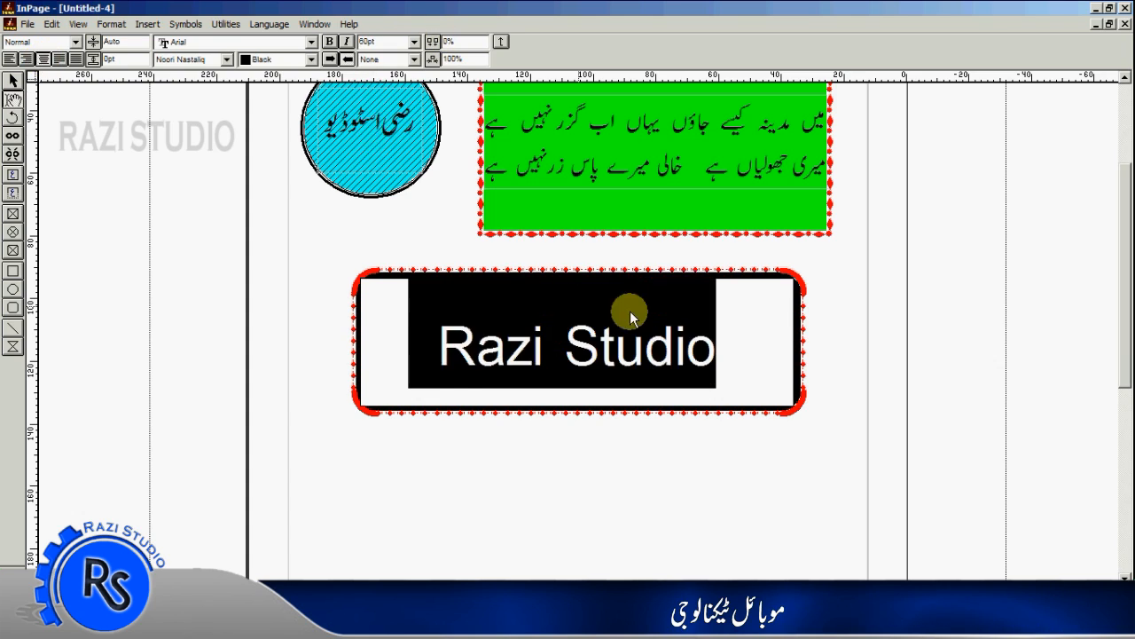
Change the "Razi Studio" text to white and set its font to Arial Black.
{"action": "left_click", "coordinate": [731, 334]}
{"action": "key", "text": "ctrl+a"}
{"action": "left_click", "coordinate": [310, 60]}
{"action": "left_click", "coordinate": [269, 79]}
{"action": "left_click", "coordinate": [311, 41]}
{"action": "left_click", "coordinate": [204, 52]}
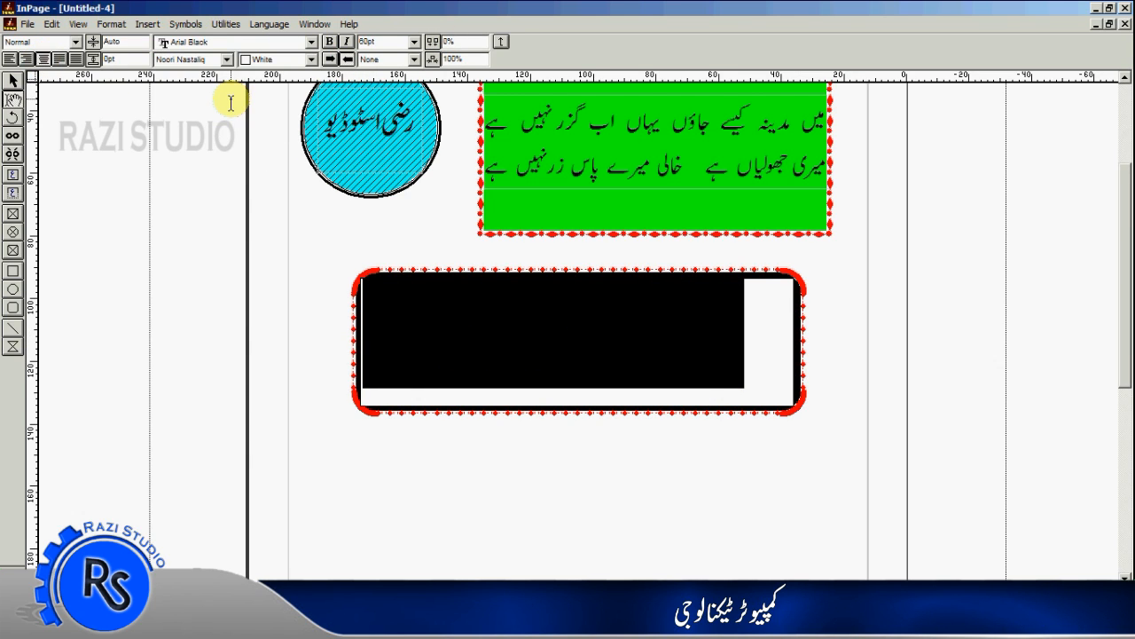
Move the black rounded rectangle and its text box together slightly up toward the green rectangle.
{"action": "left_click", "coordinate": [12, 80]}
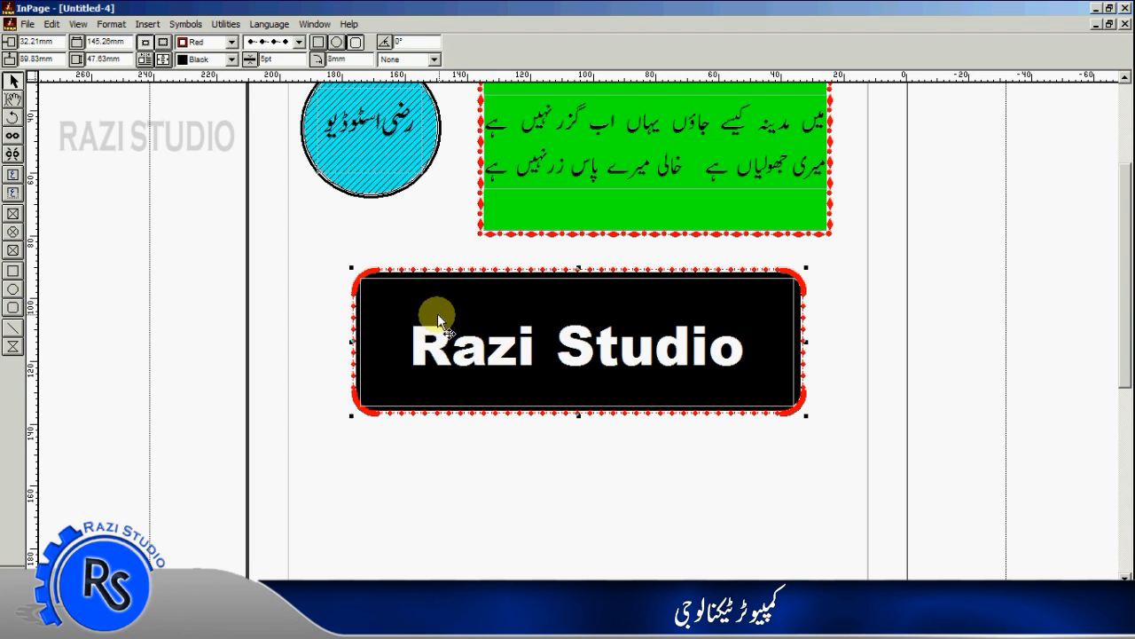
{"action": "left_click", "coordinate": [423, 293], "text": "shift"}
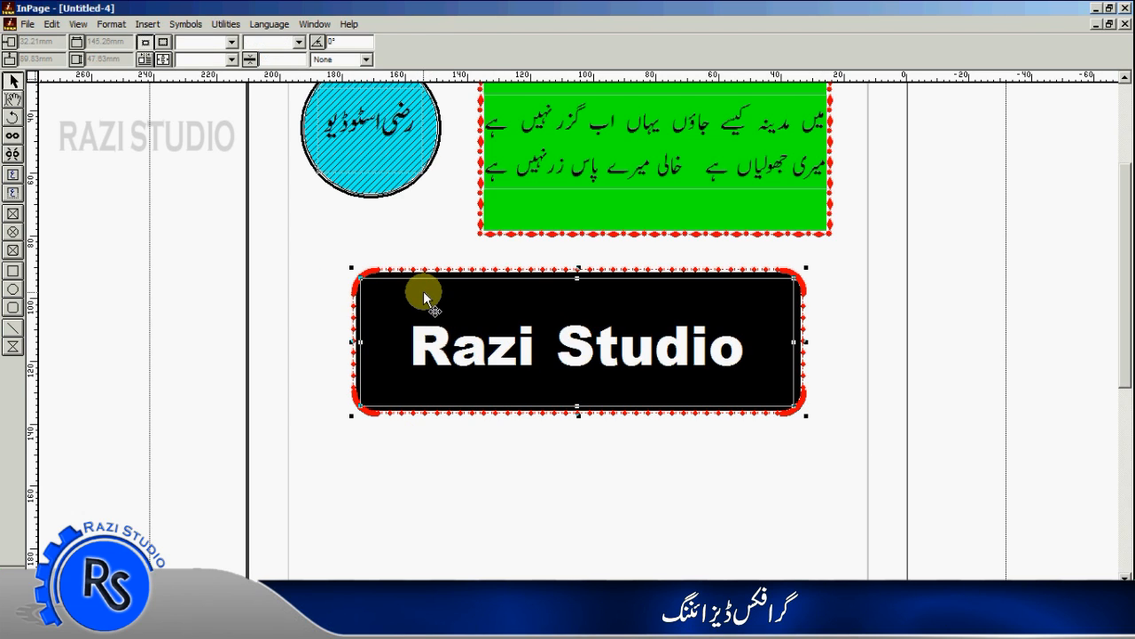
{"action": "left_click_drag", "start_coordinate": [481, 268], "coordinate": [483, 252]}
{"action": "left_click", "coordinate": [411, 397]}
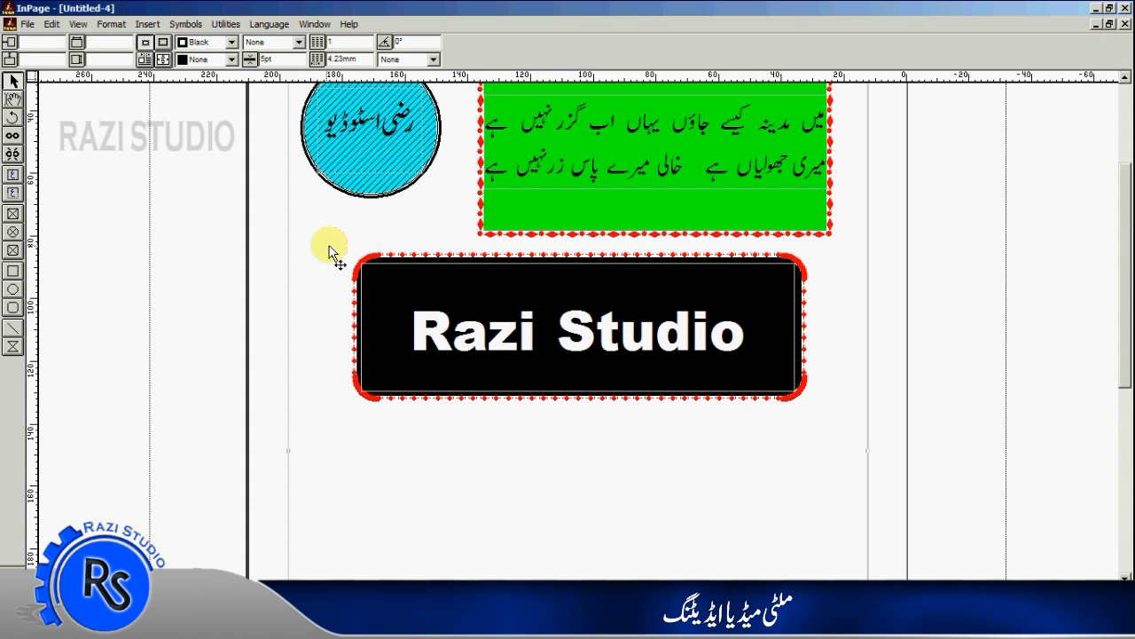
Draw a horizontal line about 179 mm long below the black rounded rectangle, spanning nearly the full text width of the page.
{"action": "left_click_drag", "start_coordinate": [1124, 264], "coordinate": [1123, 235]}
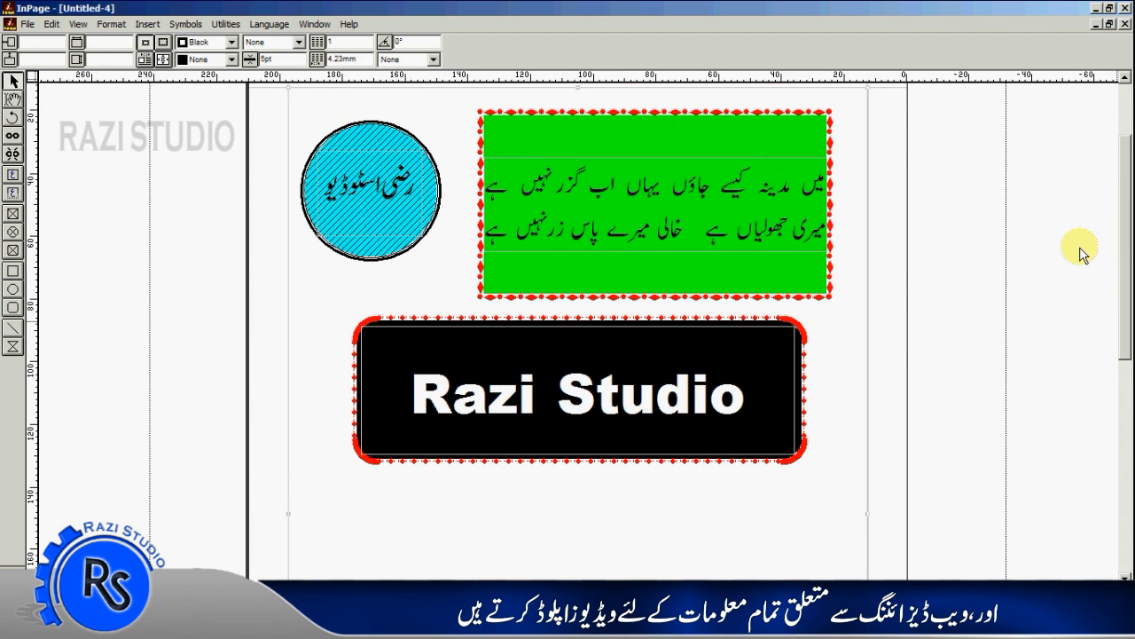
{"action": "left_click", "coordinate": [11, 329]}
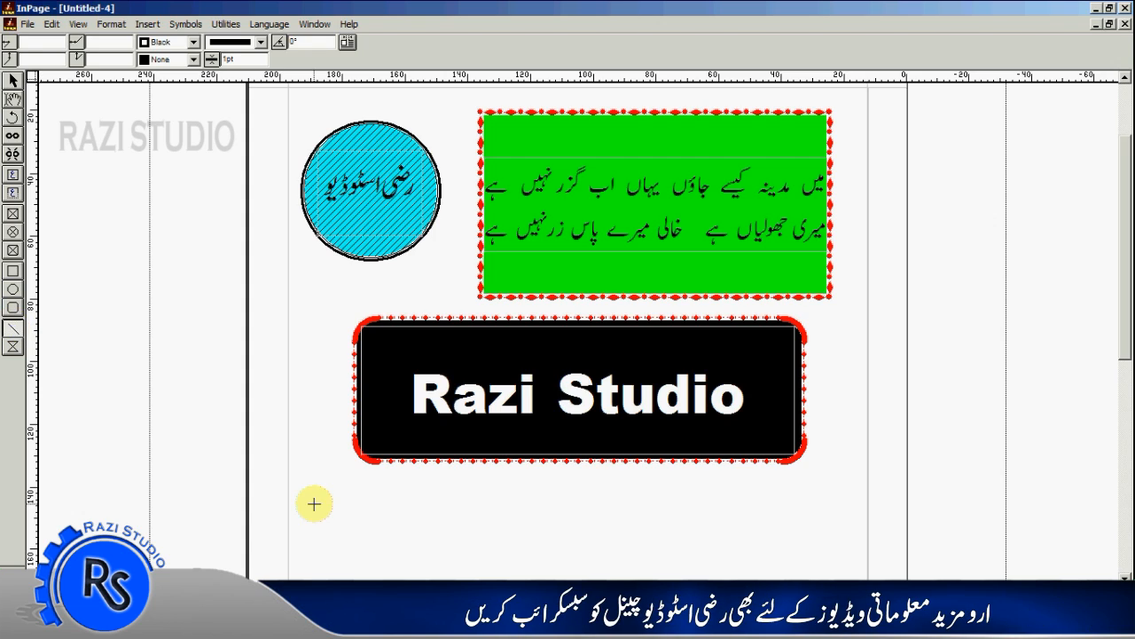
{"action": "left_click_drag", "start_coordinate": [320, 504], "coordinate": [861, 504]}
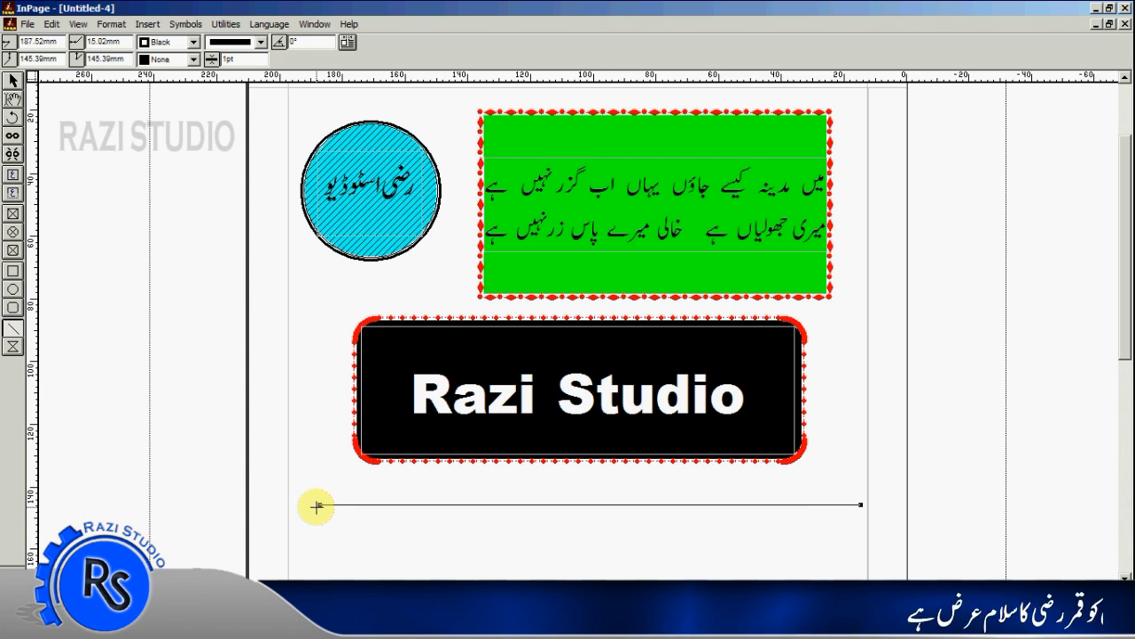
{"action": "left_click_drag", "start_coordinate": [318, 504], "coordinate": [299, 504]}
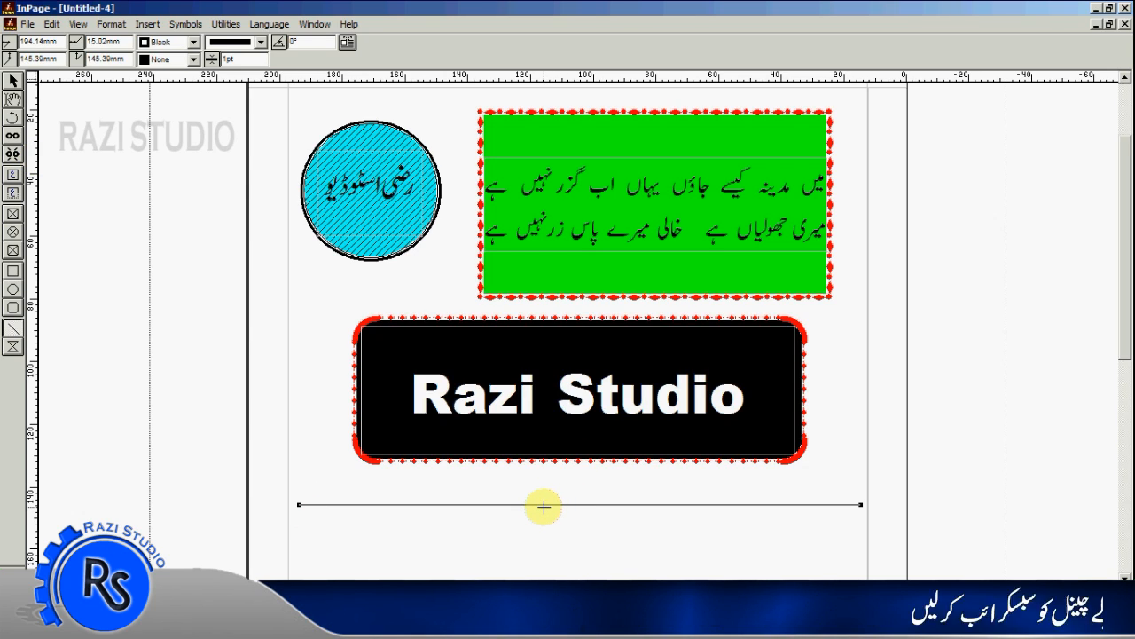
Give the horizontal line the arrowhead pattern with a central diamond and set its thickness to 6 pt.
{"action": "left_click", "coordinate": [261, 42]}
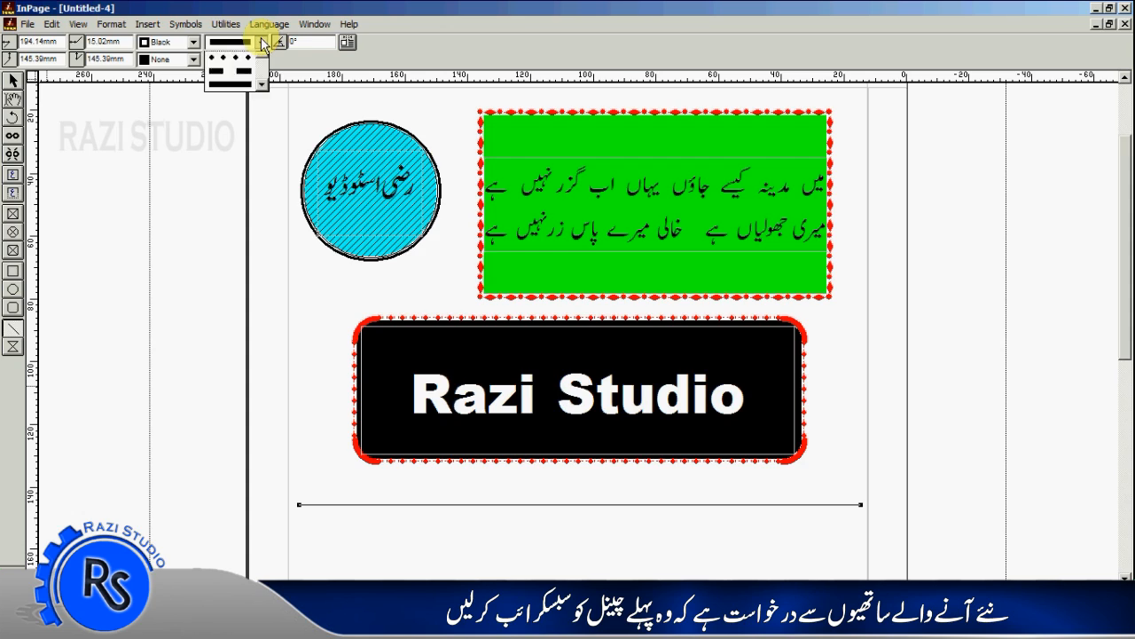
{"action": "scroll", "coordinate": [257, 97], "scroll_direction": "down", "scroll_amount": 5}
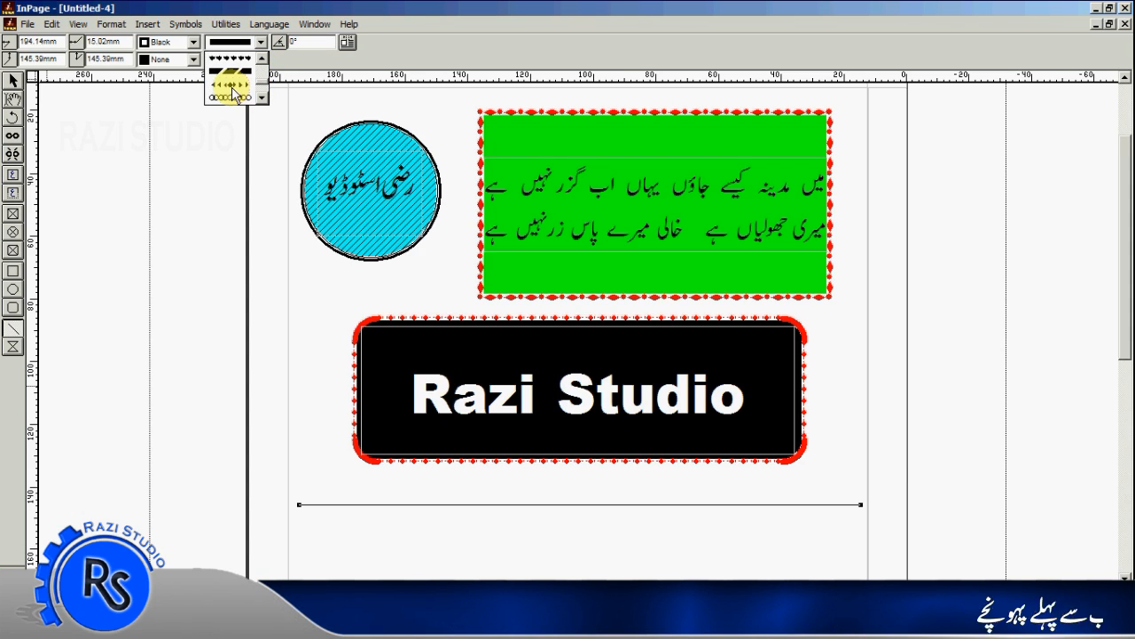
{"action": "left_click", "coordinate": [232, 89]}
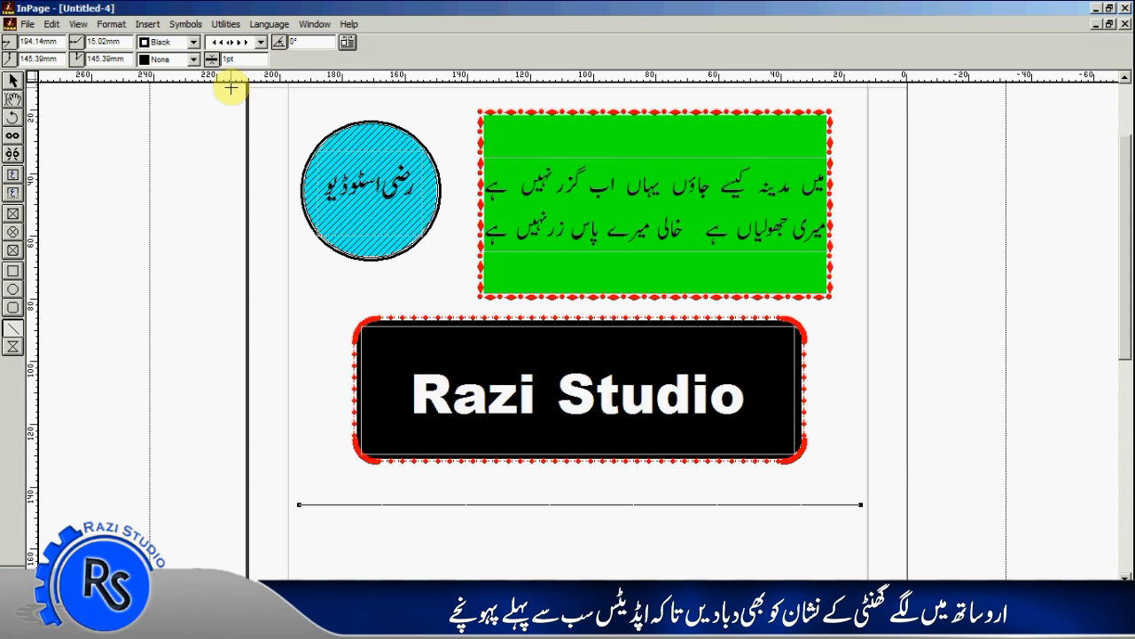
{"action": "left_click_drag", "start_coordinate": [248, 61], "coordinate": [144, 43]}
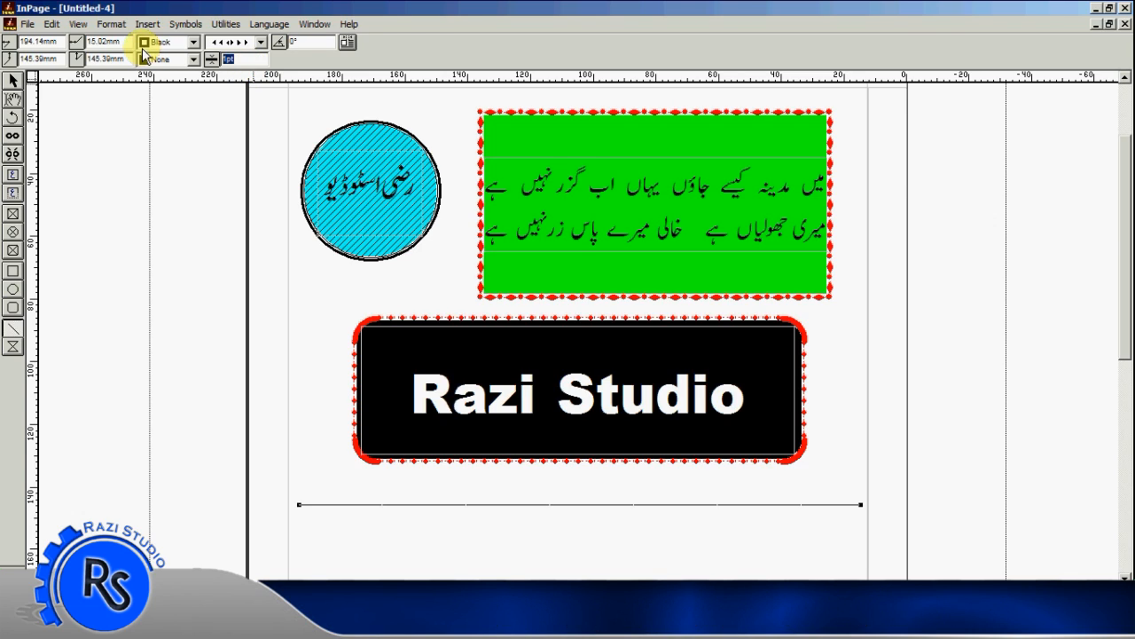
{"action": "type", "text": "6"}
{"action": "key", "text": "Return"}
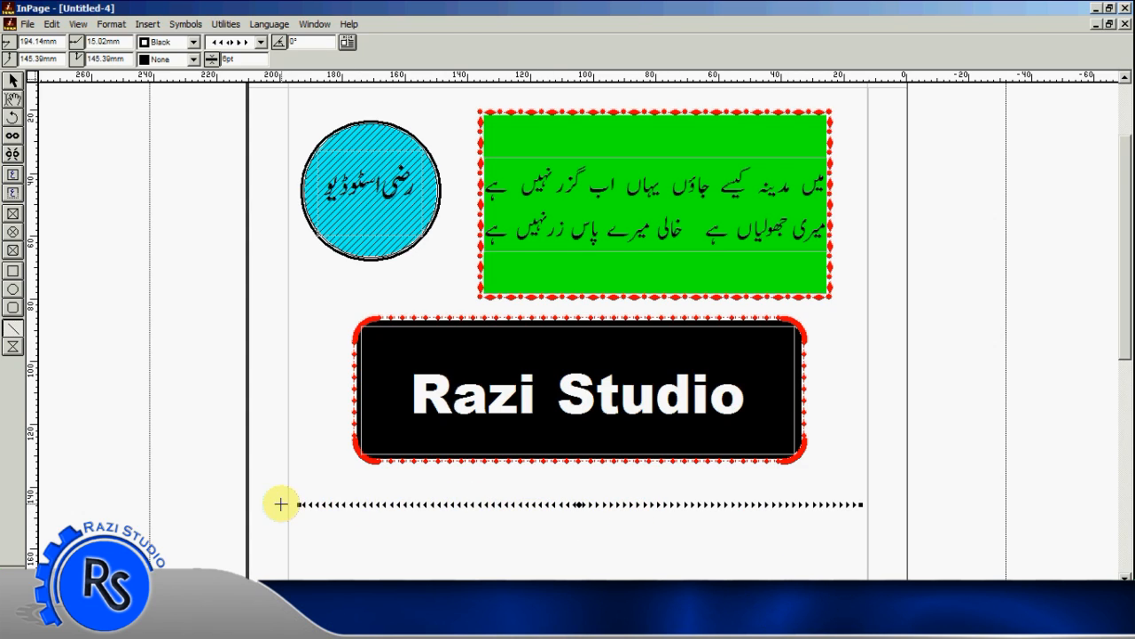
Draw a small square with the Polygon tool below the cyan circle and discard the unfinished second polygon beside it.
{"action": "left_click", "coordinate": [14, 346]}
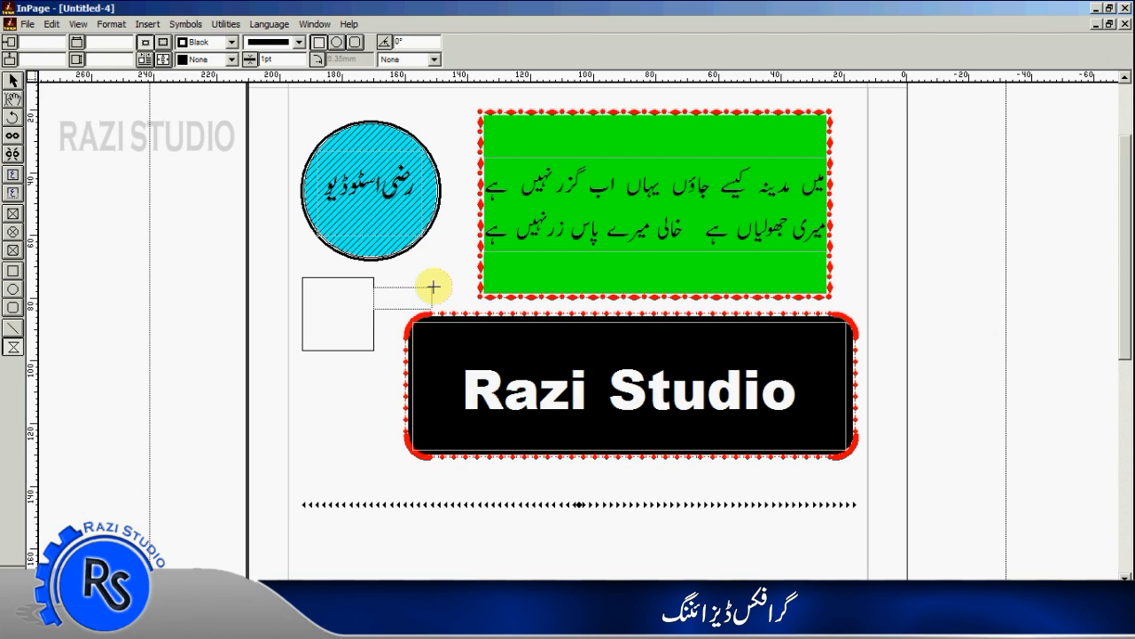
{"action": "left_click_drag", "start_coordinate": [433, 286], "coordinate": [449, 276]}
{"action": "key", "text": "Delete"}
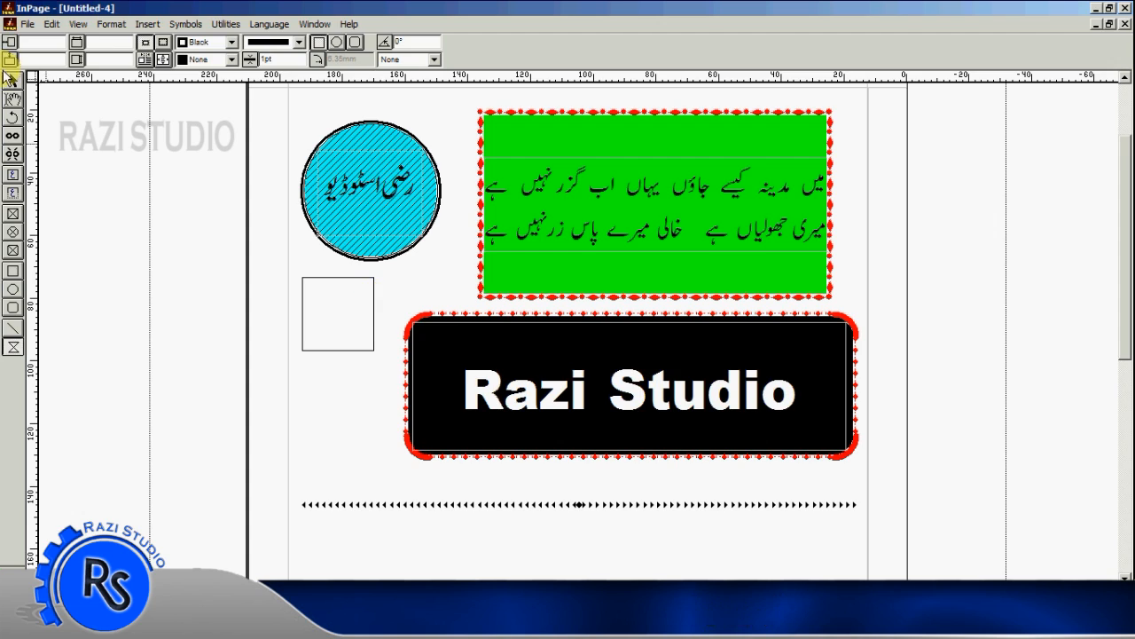
{"action": "left_click", "coordinate": [376, 311]}
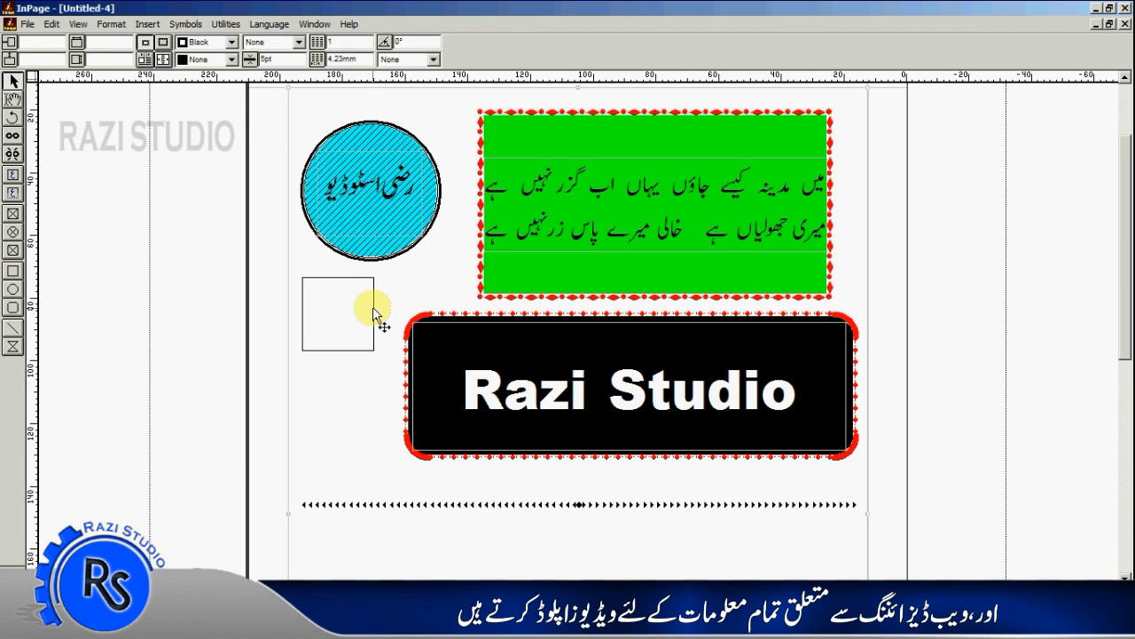
{"action": "left_click", "coordinate": [373, 310]}
{"action": "double_click", "coordinate": [374, 308]}
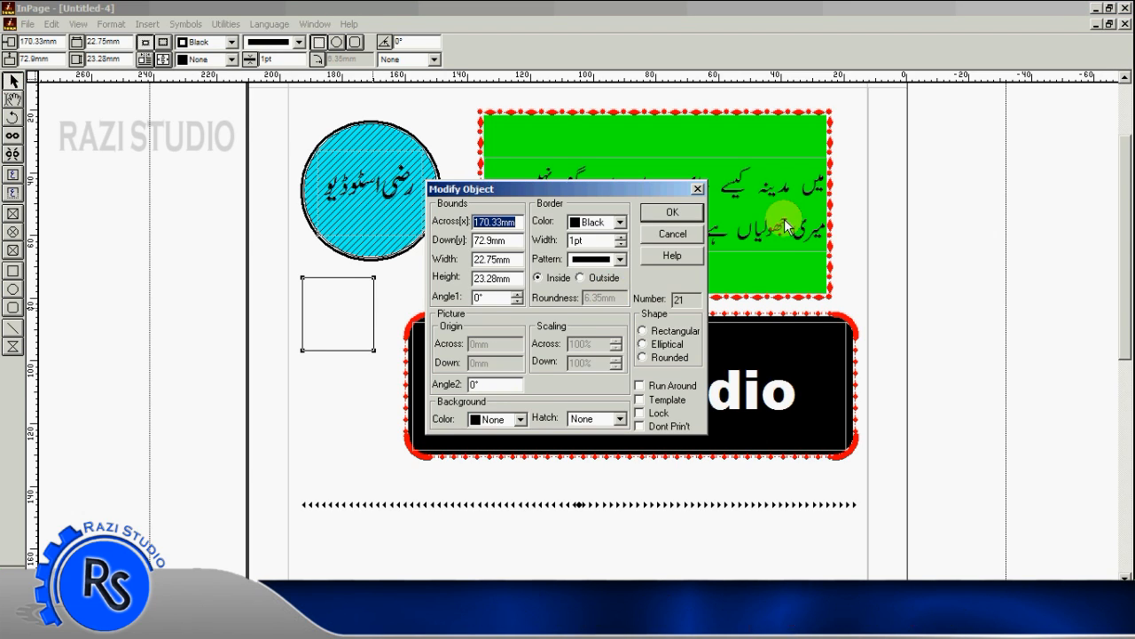
{"action": "left_click", "coordinate": [698, 191]}
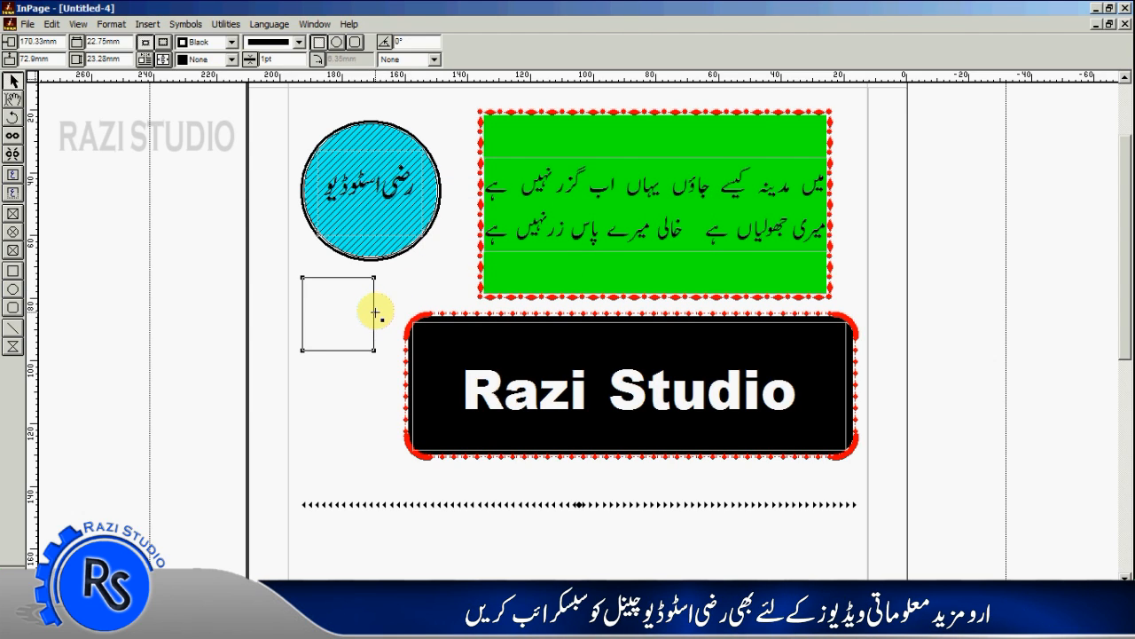
Reshape the small square into a callout about 63 mm wide, its narrow pointer reaching from the right edge into the green rectangle's lower corner.
{"action": "left_click", "coordinate": [491, 252]}
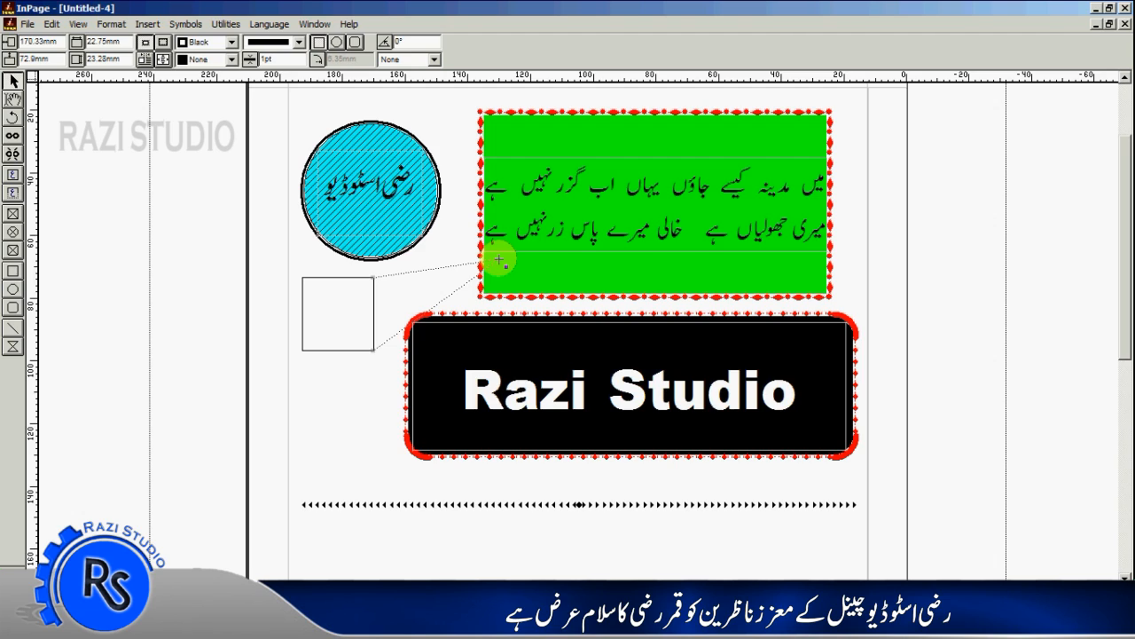
{"action": "left_click", "coordinate": [375, 283]}
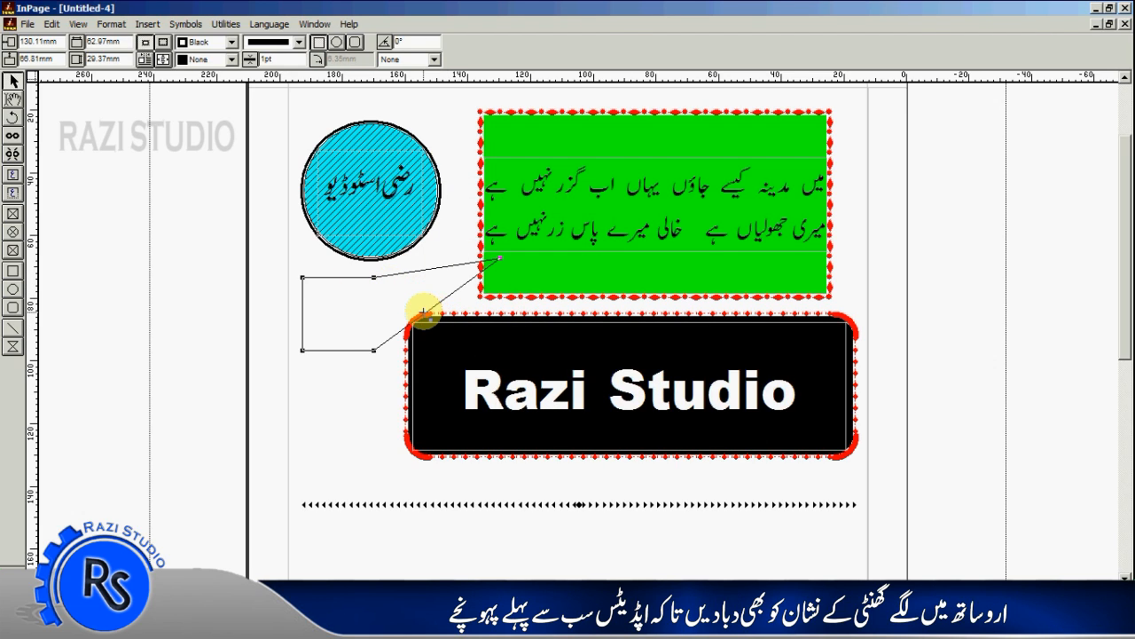
{"action": "left_click", "coordinate": [384, 308]}
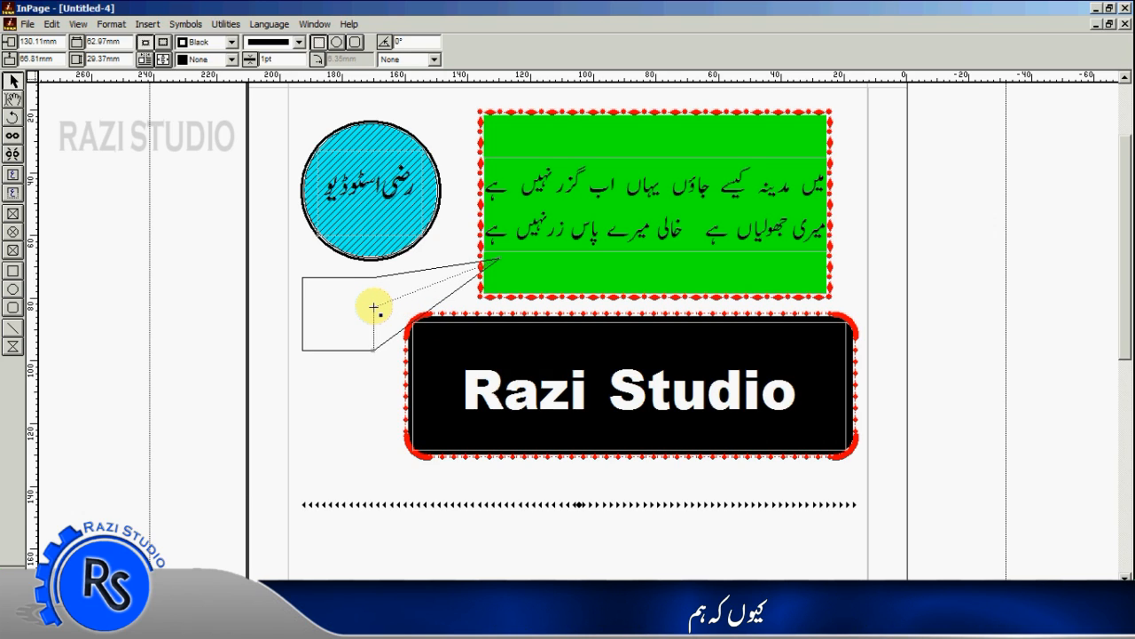
{"action": "left_click", "coordinate": [374, 305]}
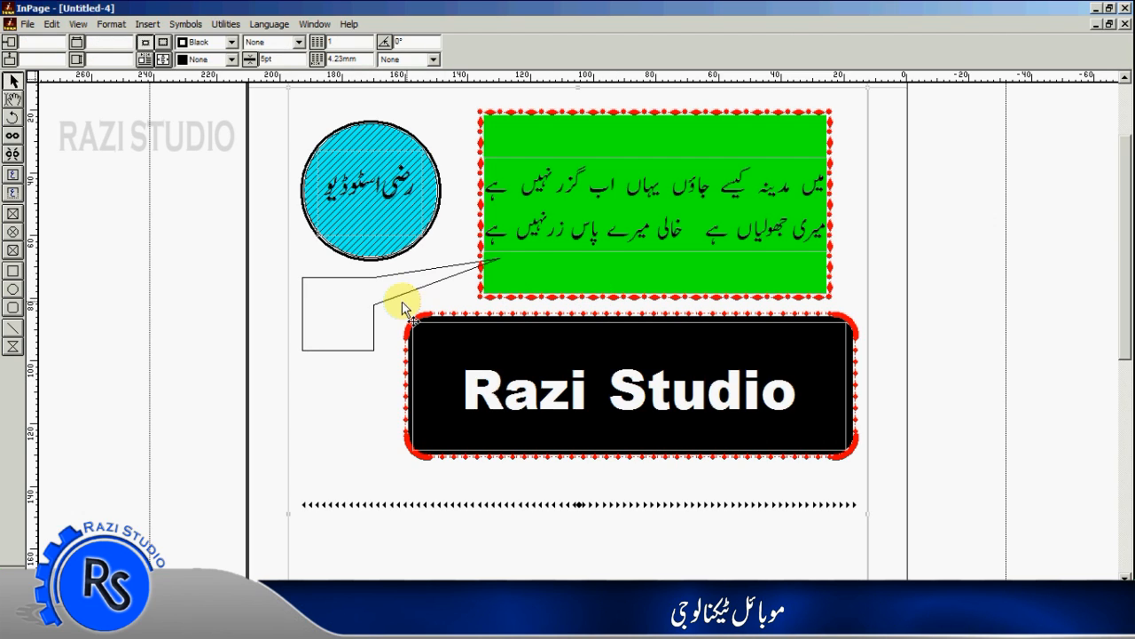
Draw a text box inside the callout's square part and enter the Urdu text "یہ شعر ہے" in it.
{"action": "double_click", "coordinate": [340, 337]}
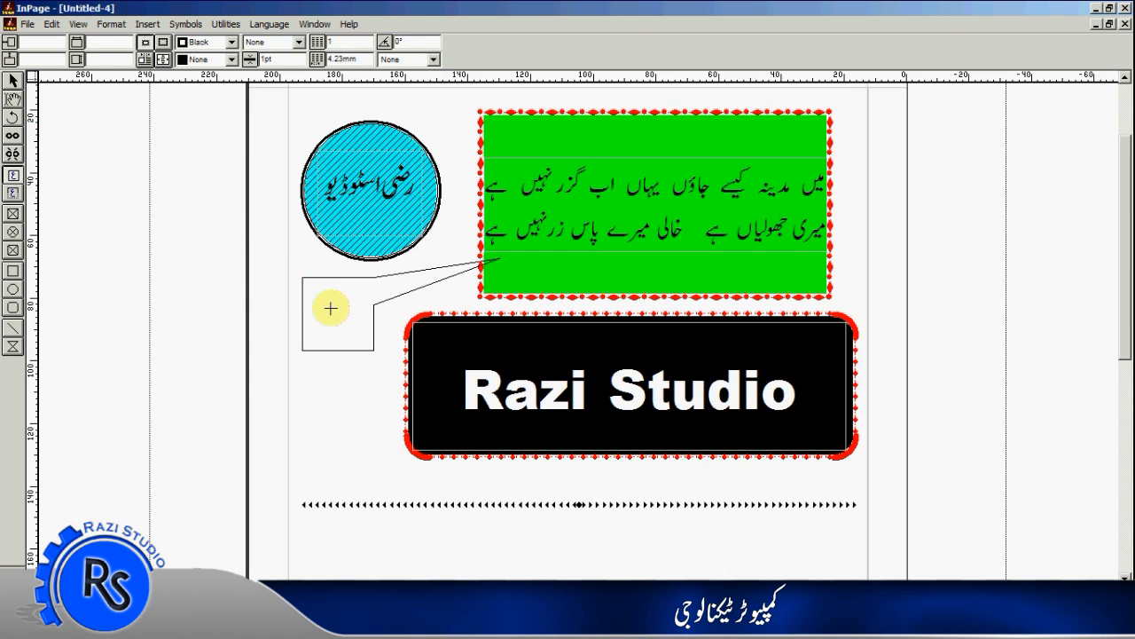
{"action": "left_click_drag", "start_coordinate": [307, 282], "coordinate": [369, 348]}
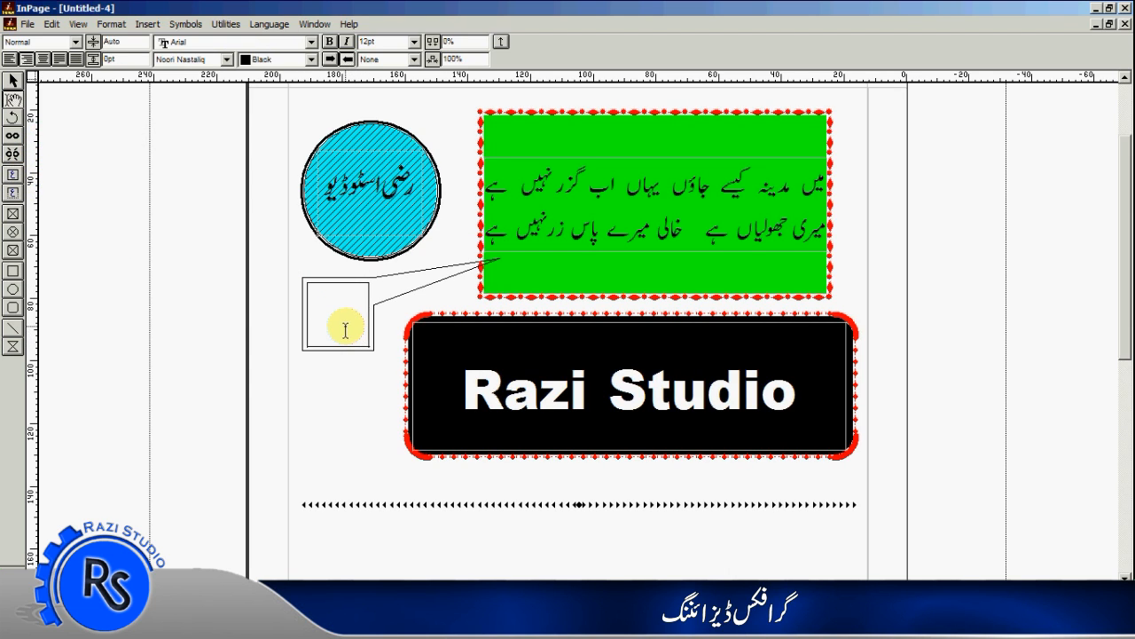
{"action": "type", "text": "io"}
{"action": "key", "text": "BackSpace"}
{"action": "key", "text": "BackSpace"}
{"action": "key", "text": "alt+space"}
{"action": "left_click", "coordinate": [132, 297]}
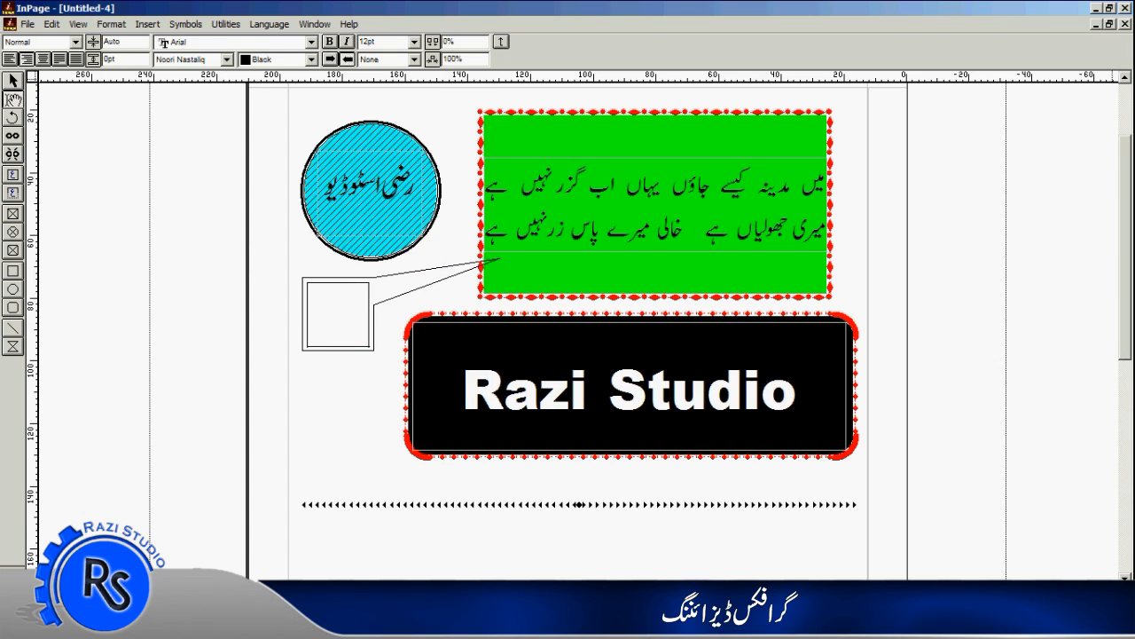
{"action": "type", "text": "ہیج"}
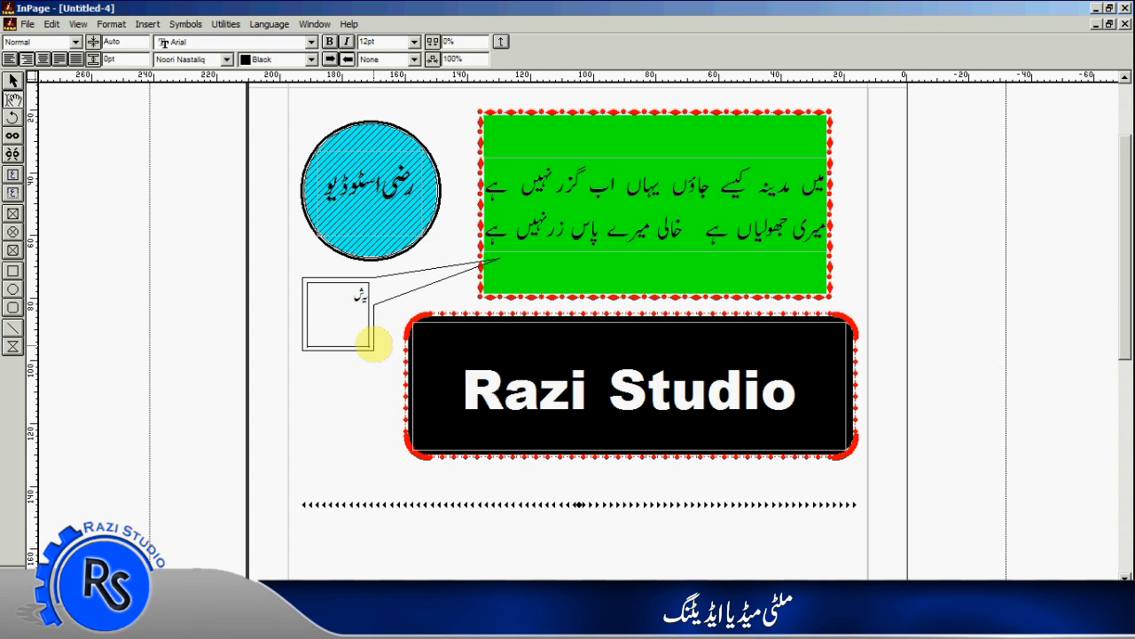
Set the callout text to a font size of 24 pt and leave text editing.
{"action": "left_click_drag", "start_coordinate": [372, 342], "coordinate": [254, 190]}
{"action": "left_click", "coordinate": [413, 41]}
{"action": "left_click", "coordinate": [382, 107]}
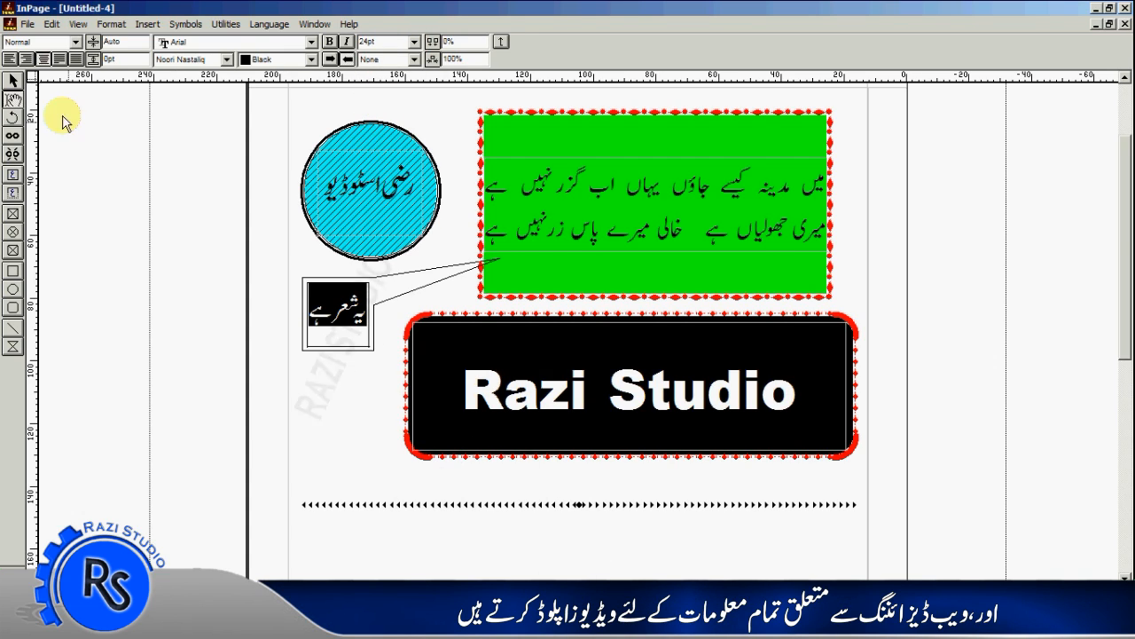
{"action": "left_click", "coordinate": [13, 80]}
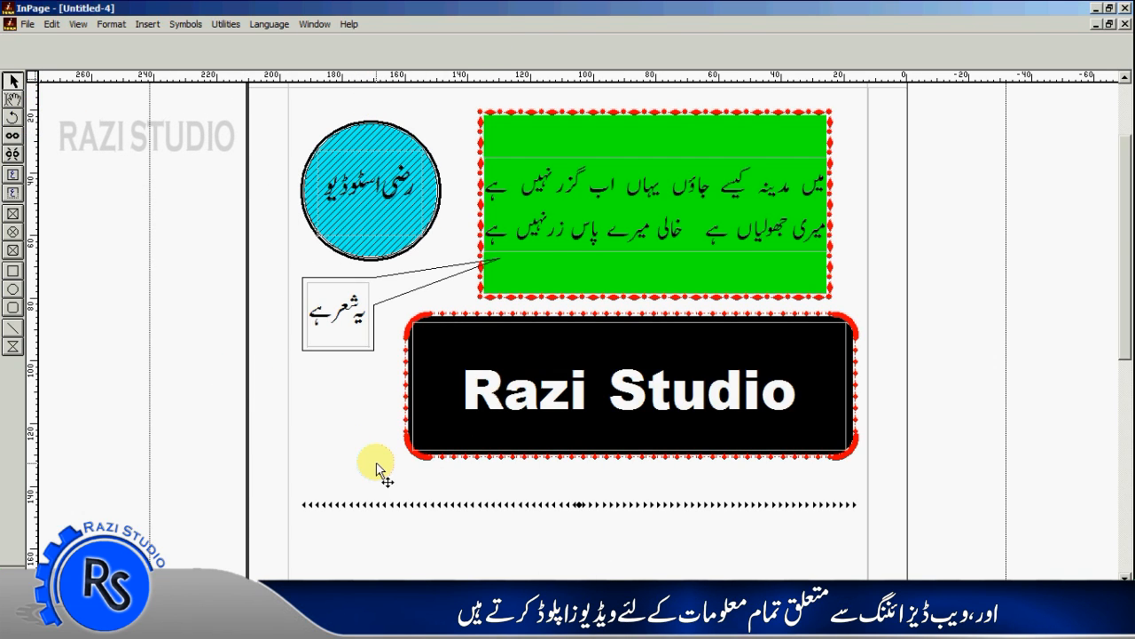